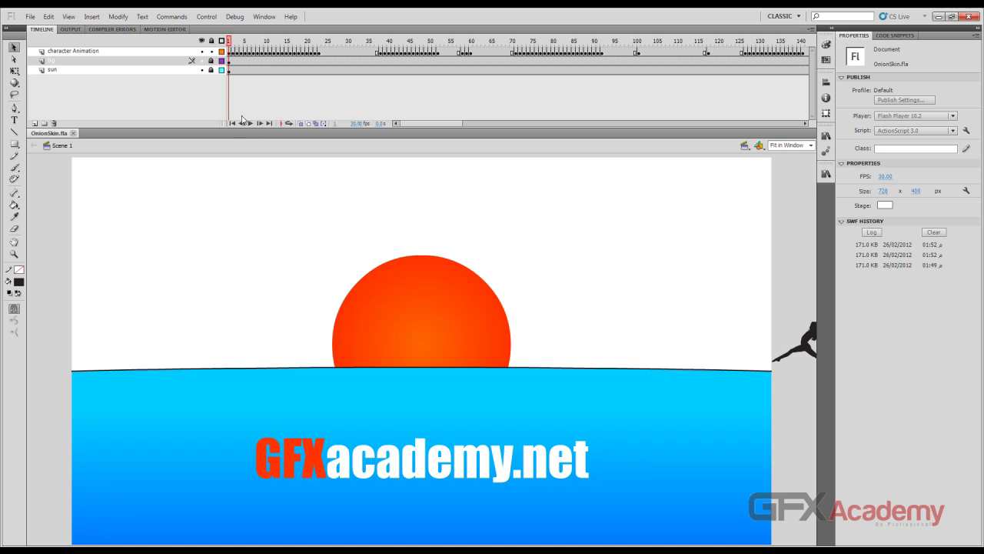
Step: Play the opening of the character animation, pause it, and step back through the frames where the figure lands
{"action": "left_click", "coordinate": [250, 123]}
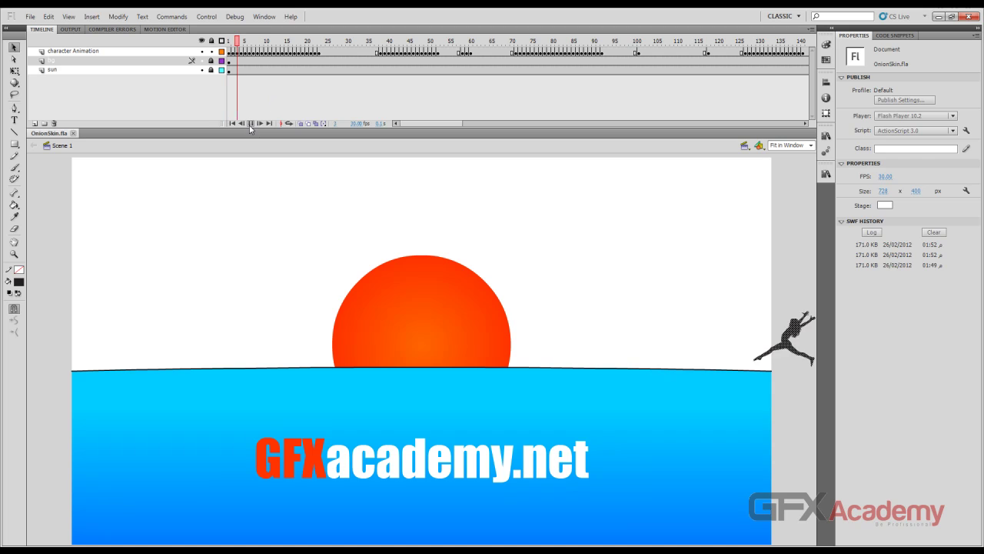
{"action": "left_click", "coordinate": [250, 123]}
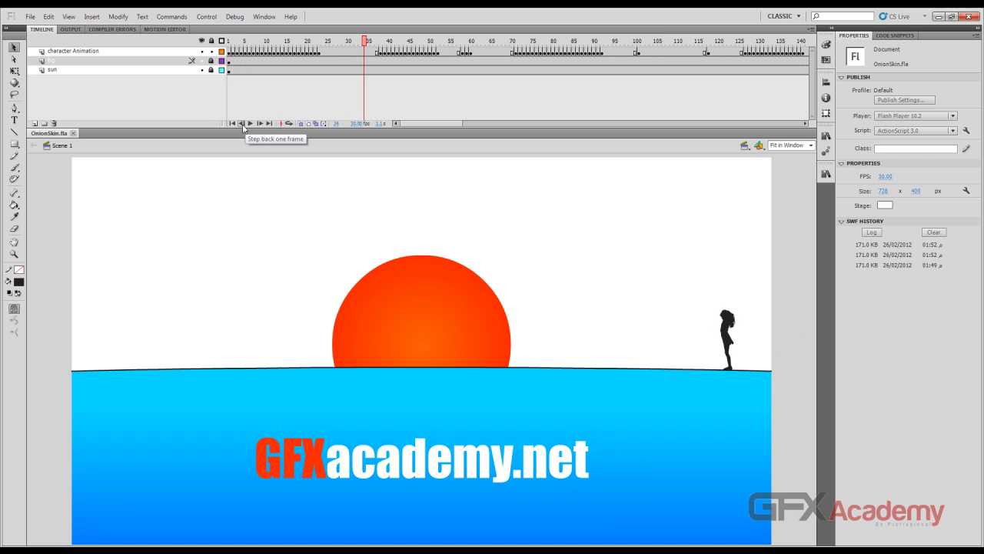
{"action": "left_click", "coordinate": [241, 124]}
{"action": "left_click", "coordinate": [242, 124]}
{"action": "left_click", "coordinate": [241, 124]}
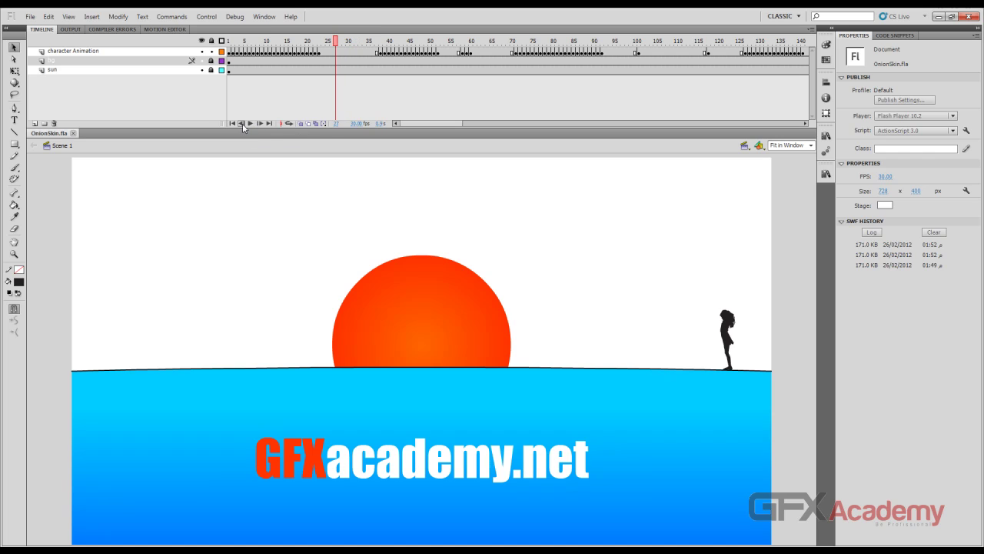
{"action": "left_click", "coordinate": [241, 124]}
{"action": "left_click", "coordinate": [241, 124]}
{"action": "left_click", "coordinate": [242, 124]}
Step: Step forward through the landing frames, scrub back over the leap, and return to the first frame
{"action": "left_click", "coordinate": [260, 124]}
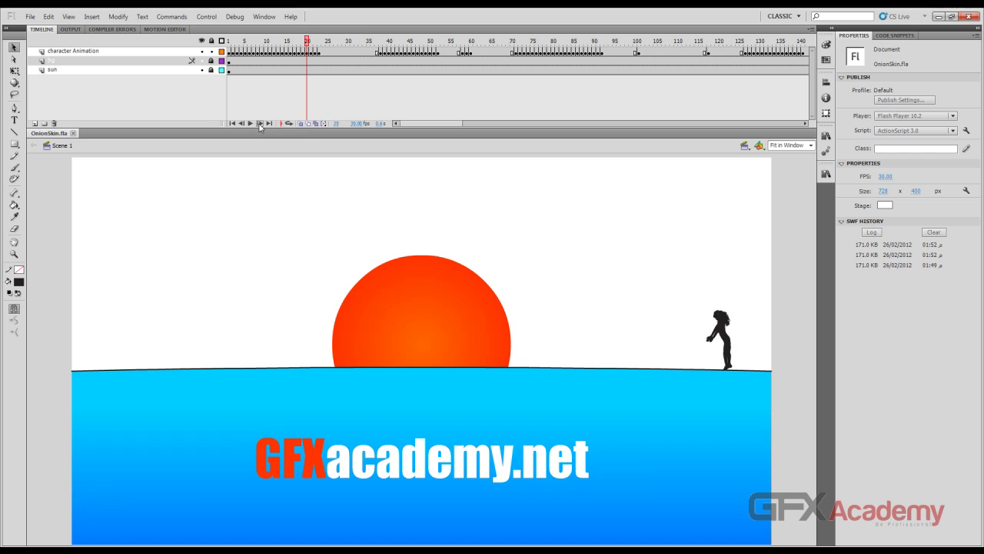
{"action": "left_click", "coordinate": [260, 123]}
{"action": "left_click", "coordinate": [260, 124]}
{"action": "left_click", "coordinate": [260, 123]}
{"action": "left_click", "coordinate": [260, 124]}
{"action": "left_click", "coordinate": [260, 124]}
{"action": "left_click", "coordinate": [260, 124]}
{"action": "left_click", "coordinate": [260, 124]}
{"action": "left_click_drag", "start_coordinate": [340, 42], "coordinate": [249, 46]}
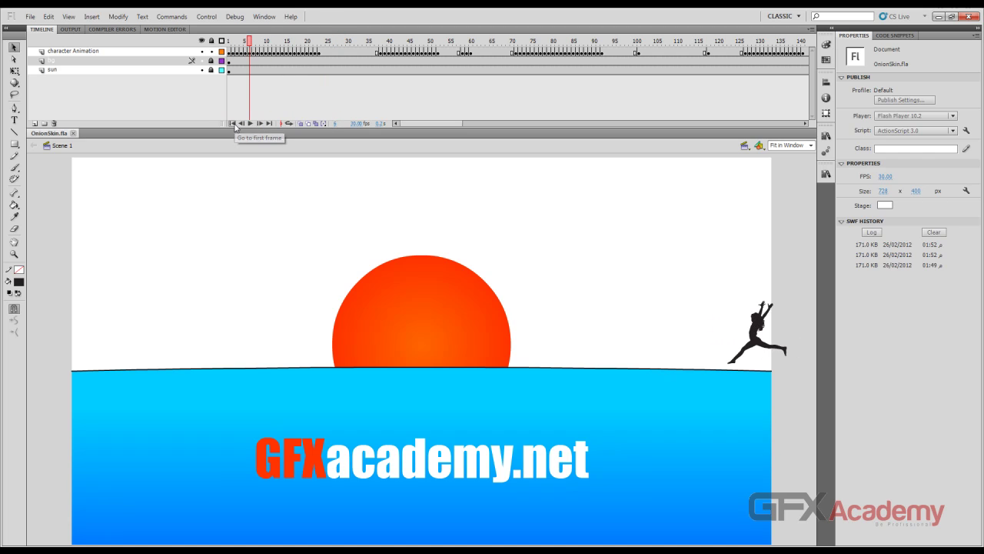
{"action": "left_click", "coordinate": [233, 123]}
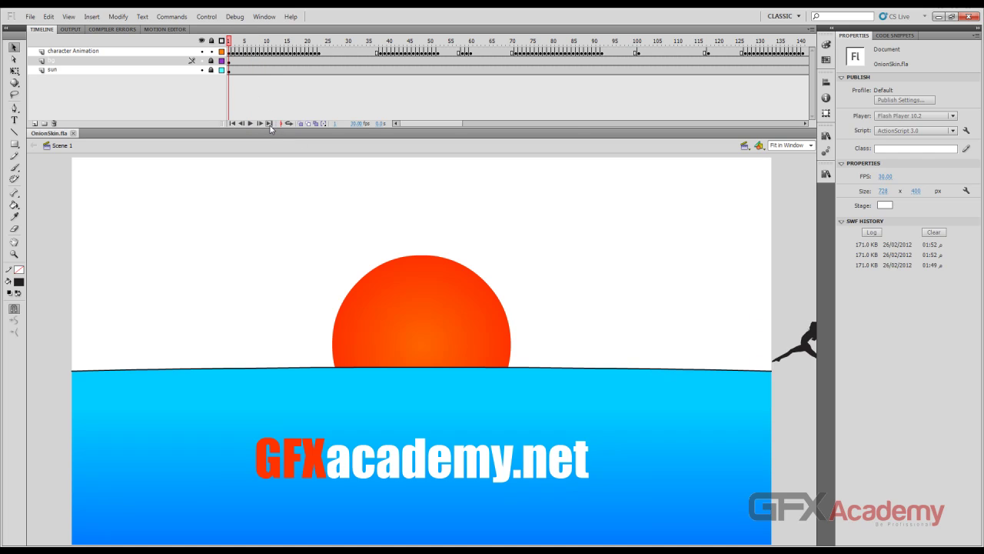
Step: Go to the animation's last frame and step backward frame by frame to frame 227 to review the final leap
{"action": "left_click", "coordinate": [270, 123]}
{"action": "left_click_drag", "start_coordinate": [523, 124], "coordinate": [495, 125]}
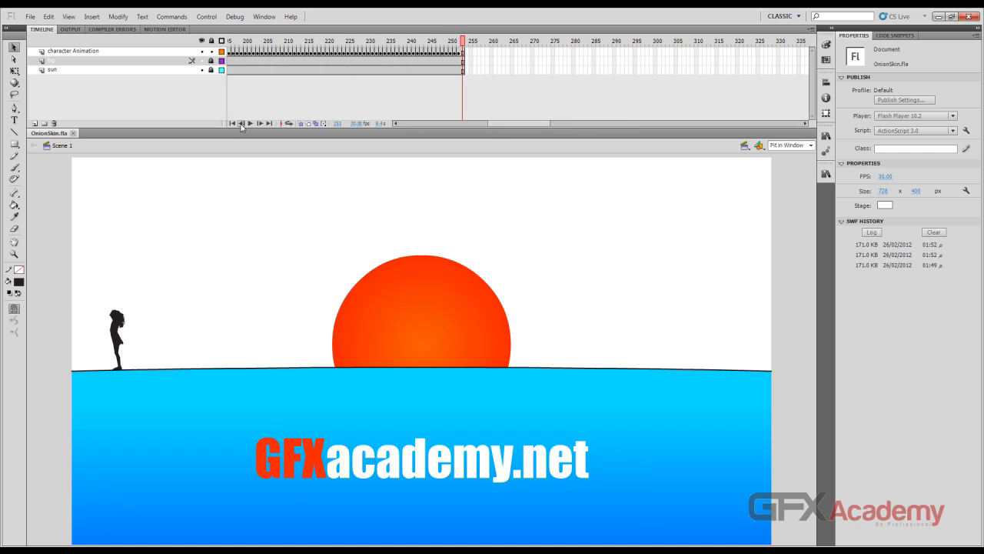
{"action": "left_click", "coordinate": [241, 123]}
{"action": "left_click", "coordinate": [241, 123]}
{"action": "left_click", "coordinate": [240, 123]}
{"action": "left_click", "coordinate": [241, 123]}
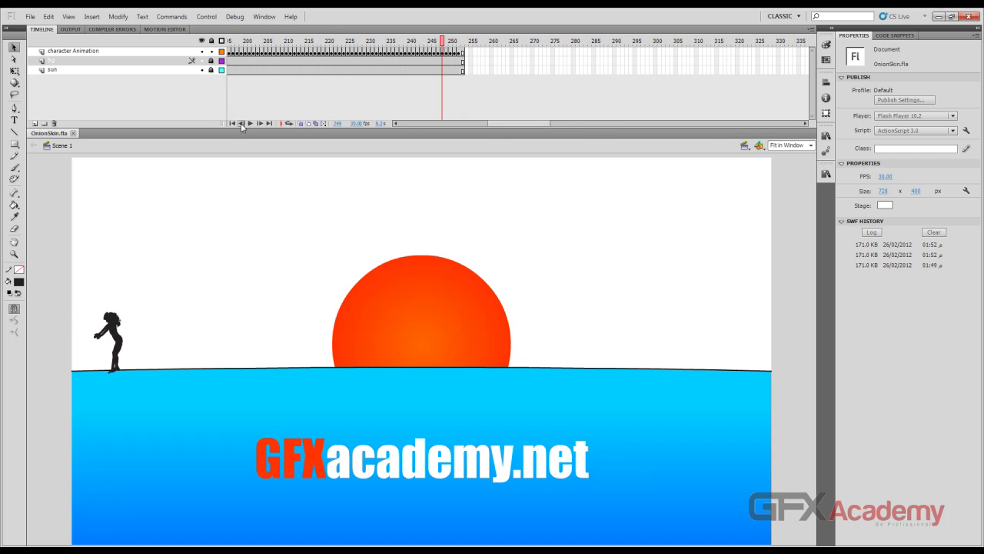
{"action": "left_click", "coordinate": [241, 123]}
{"action": "left_click", "coordinate": [241, 123]}
{"action": "left_click", "coordinate": [241, 123]}
{"action": "left_click", "coordinate": [240, 123]}
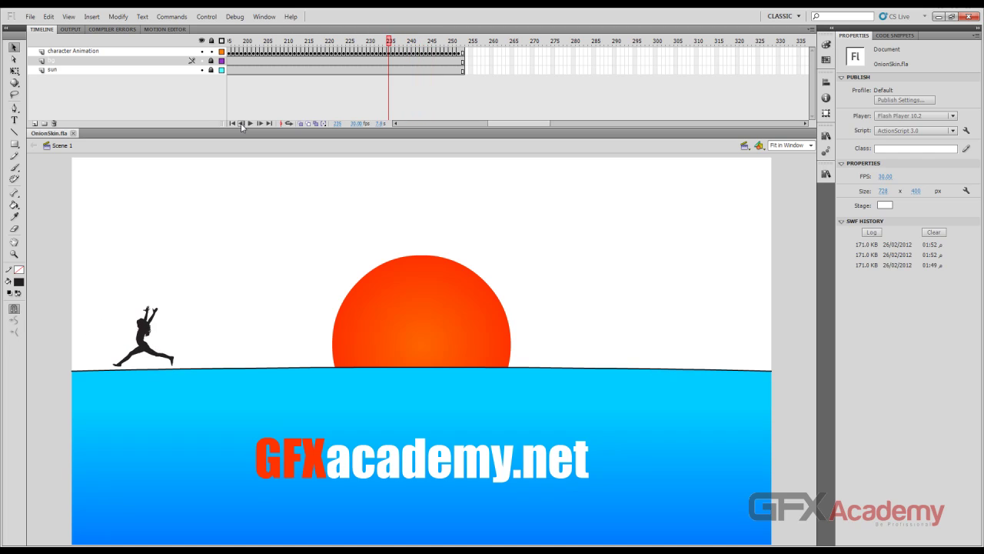
{"action": "left_click", "coordinate": [240, 123]}
{"action": "left_click", "coordinate": [240, 123]}
{"action": "left_click", "coordinate": [241, 123]}
{"action": "left_click", "coordinate": [241, 123]}
{"action": "left_click", "coordinate": [241, 123]}
{"action": "left_click", "coordinate": [241, 124]}
{"action": "left_click", "coordinate": [240, 123]}
{"action": "left_click", "coordinate": [241, 123]}
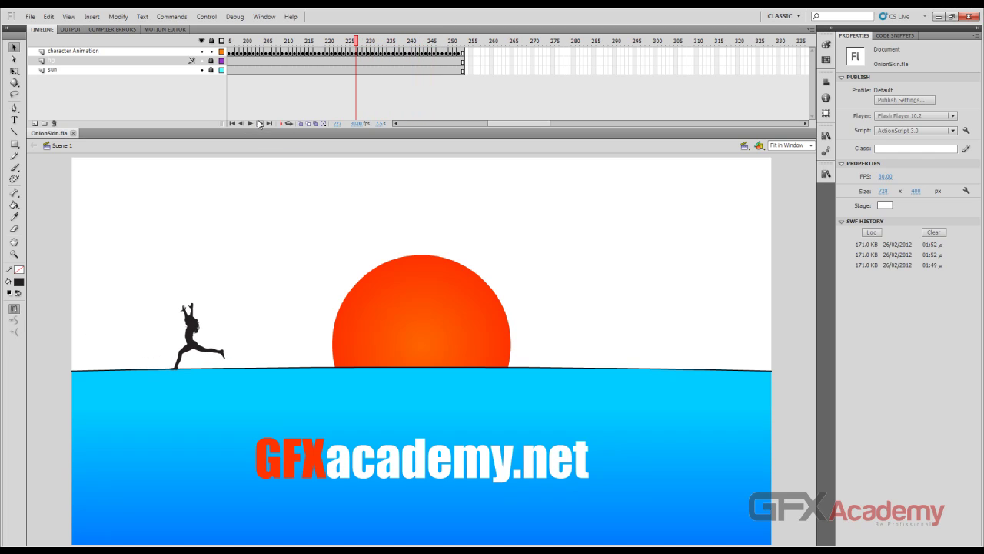
Step: Step forward through the final leap, play to the end, and replay the animation from the first frame
{"action": "left_click", "coordinate": [259, 123]}
{"action": "left_click", "coordinate": [259, 123]}
{"action": "left_click", "coordinate": [259, 123]}
{"action": "left_click", "coordinate": [259, 123]}
{"action": "left_click", "coordinate": [260, 123]}
{"action": "left_click", "coordinate": [259, 123]}
{"action": "left_click", "coordinate": [259, 123]}
{"action": "left_click", "coordinate": [259, 123]}
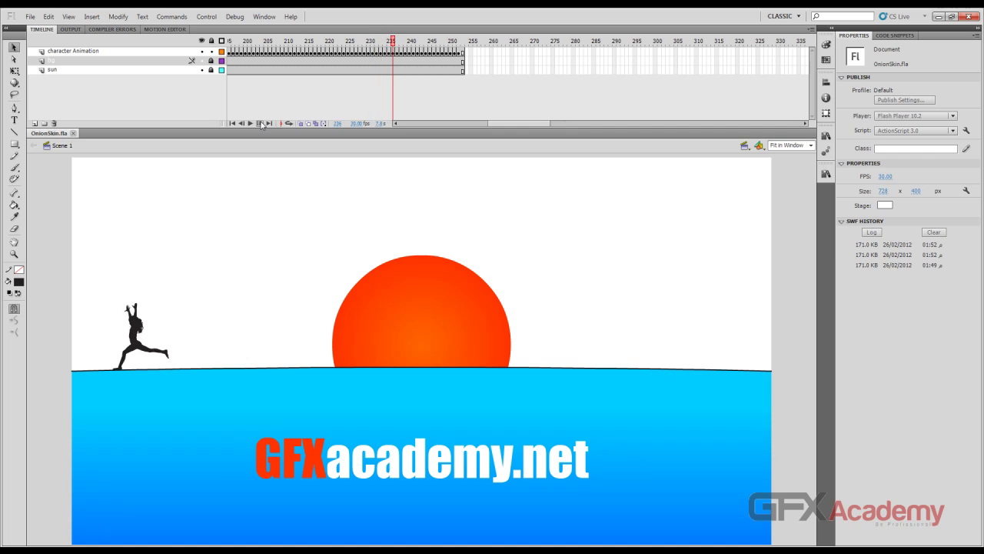
{"action": "left_click", "coordinate": [261, 124]}
{"action": "left_click", "coordinate": [261, 124]}
{"action": "left_click", "coordinate": [250, 124]}
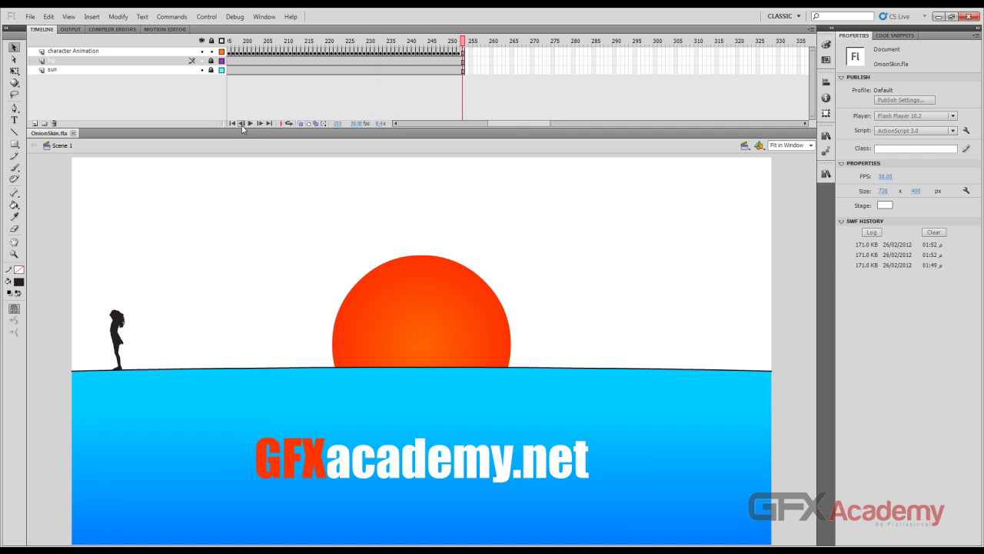
{"action": "left_click", "coordinate": [233, 123]}
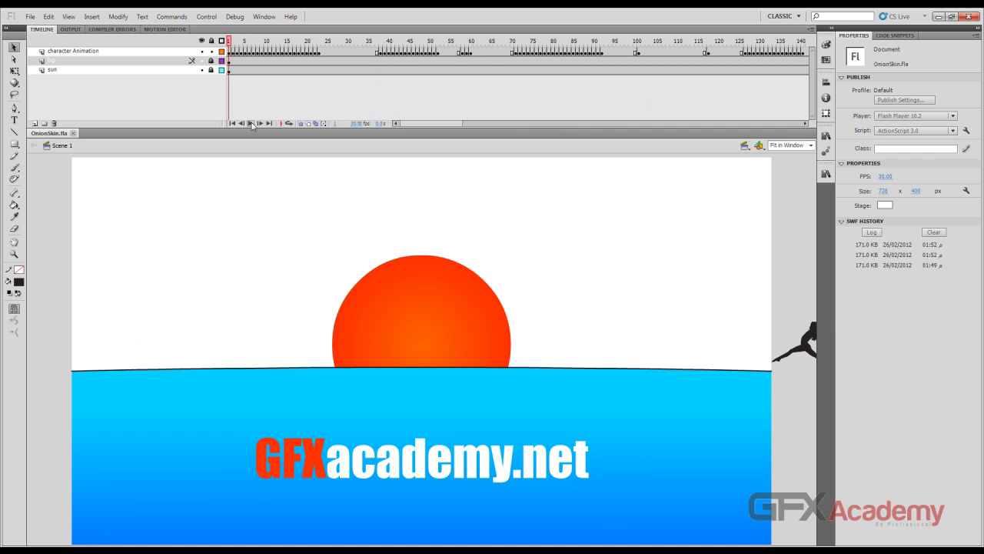
{"action": "left_click", "coordinate": [250, 124]}
Step: Turn on onion skinning for the leaping figure at frame 1 and extend its range to about frame 23
{"action": "left_click", "coordinate": [811, 145]}
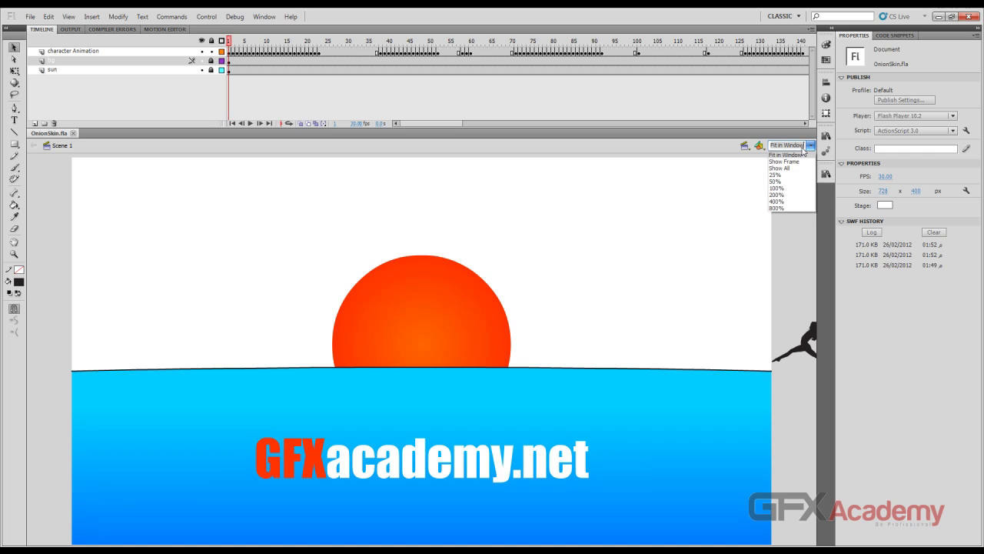
{"action": "left_click", "coordinate": [786, 188]}
{"action": "left_click_drag", "start_coordinate": [682, 275], "coordinate": [555, 274]}
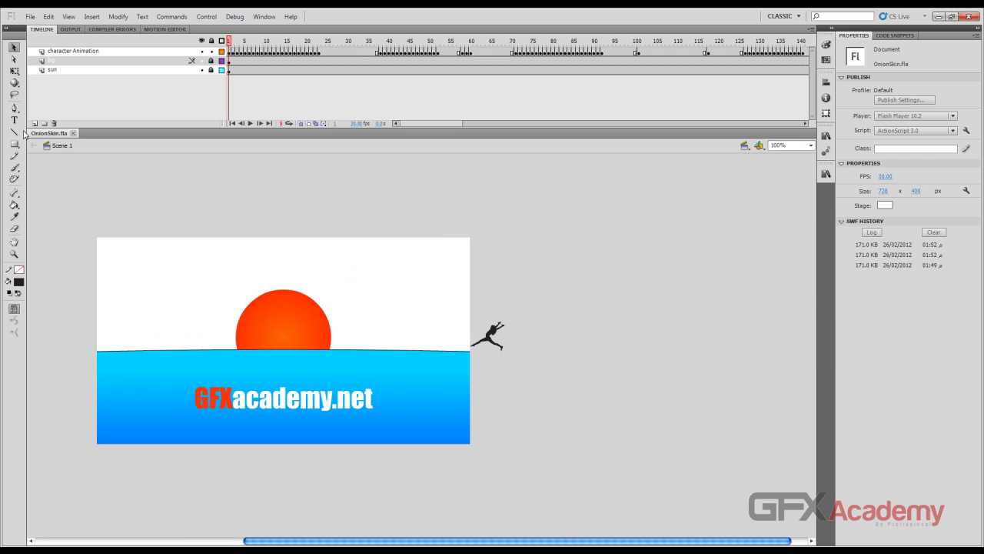
{"action": "key", "text": "z"}
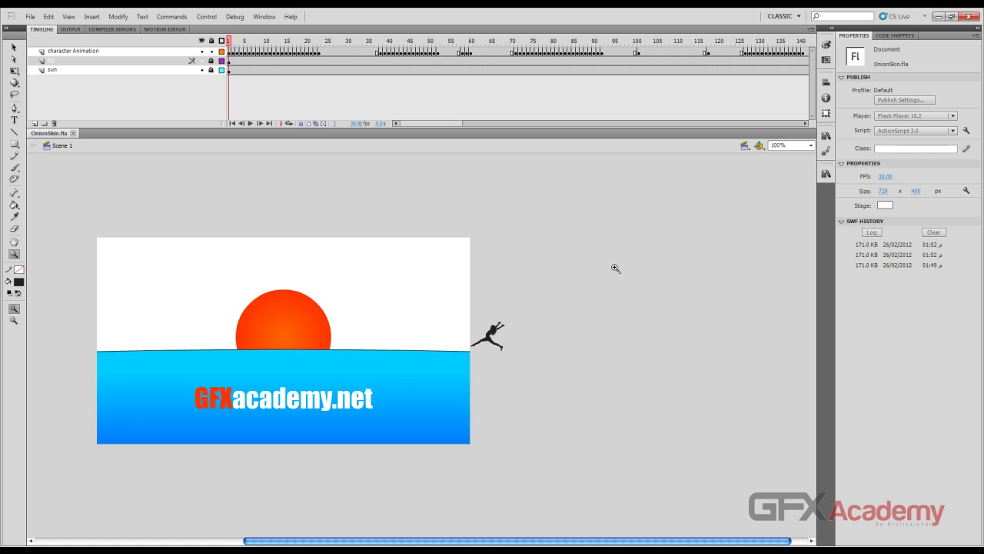
{"action": "left_click_drag", "start_coordinate": [559, 255], "coordinate": [425, 396]}
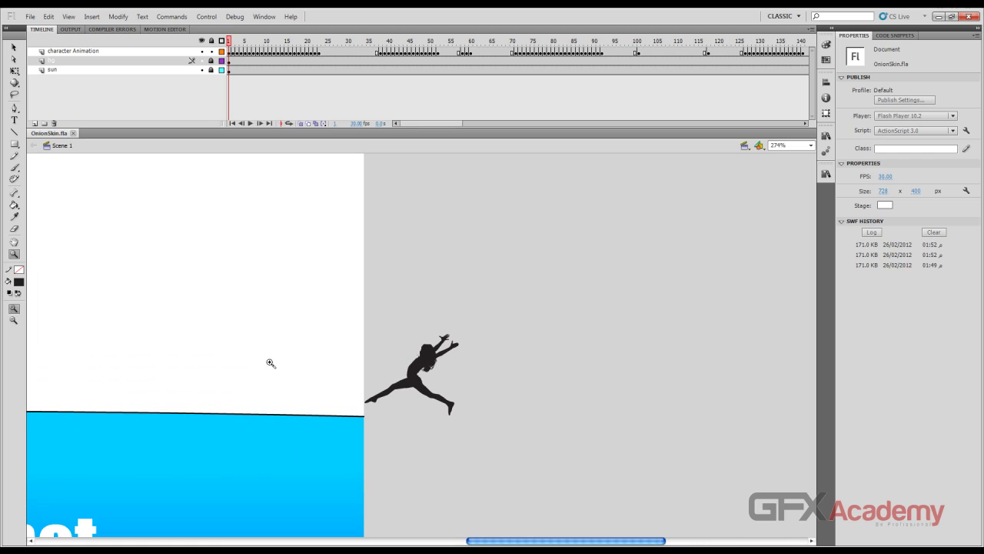
{"action": "left_click_drag", "start_coordinate": [226, 362], "coordinate": [359, 326]}
{"action": "left_click", "coordinate": [14, 48]}
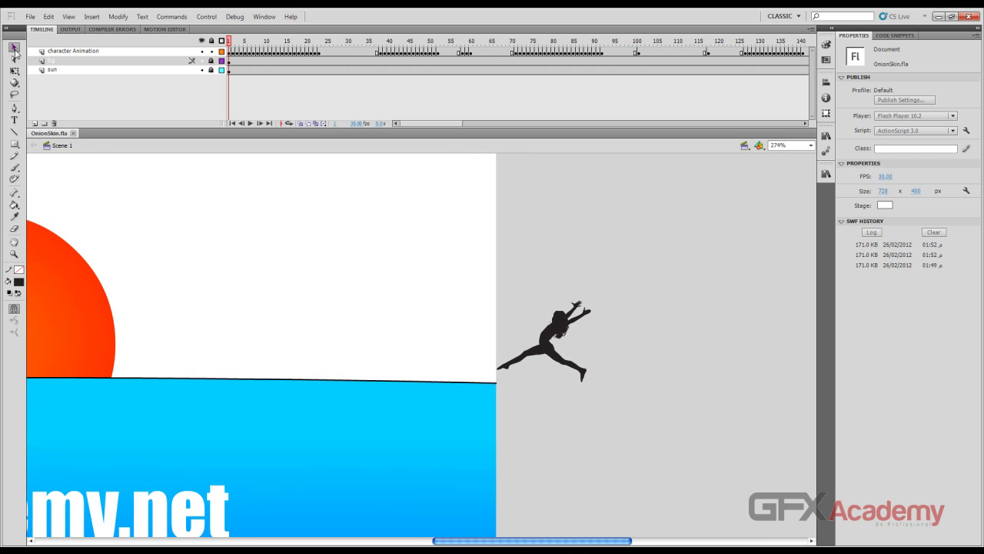
{"action": "left_click", "coordinate": [301, 124]}
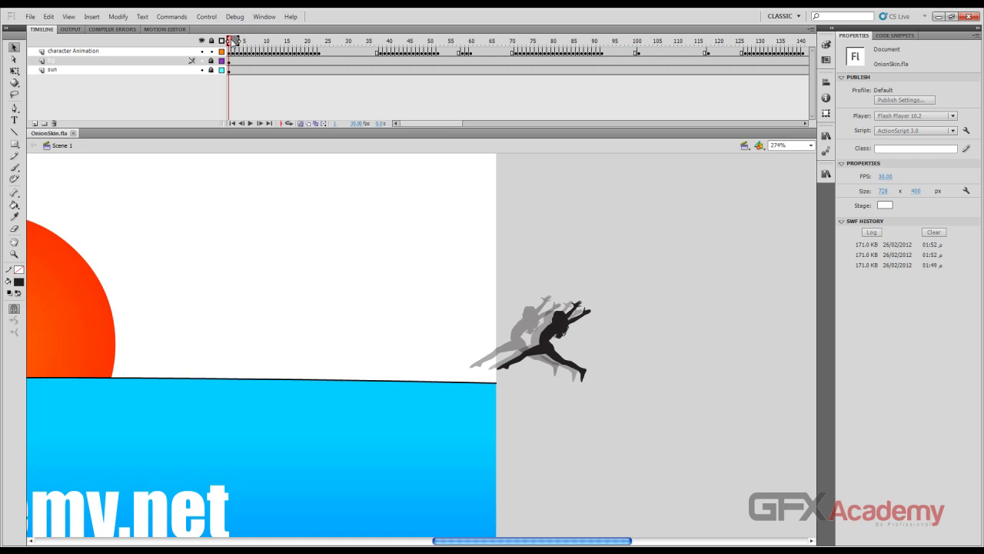
{"action": "left_click", "coordinate": [234, 40]}
{"action": "left_click_drag", "start_coordinate": [235, 41], "coordinate": [321, 46]}
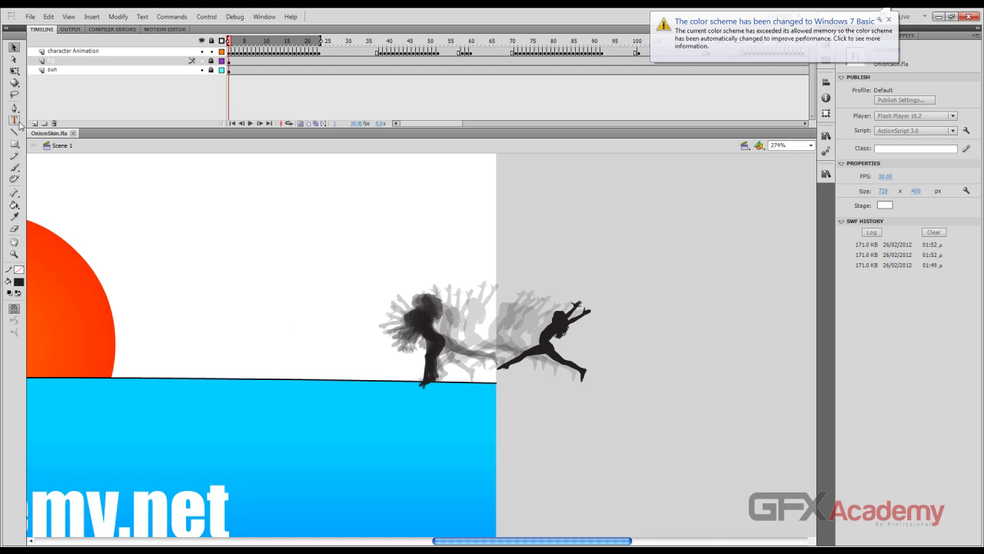
Step: Add a new layer between character Animation and bg, leaving the character Animation layer unlocked
{"action": "left_click", "coordinate": [211, 50]}
{"action": "left_click", "coordinate": [34, 123]}
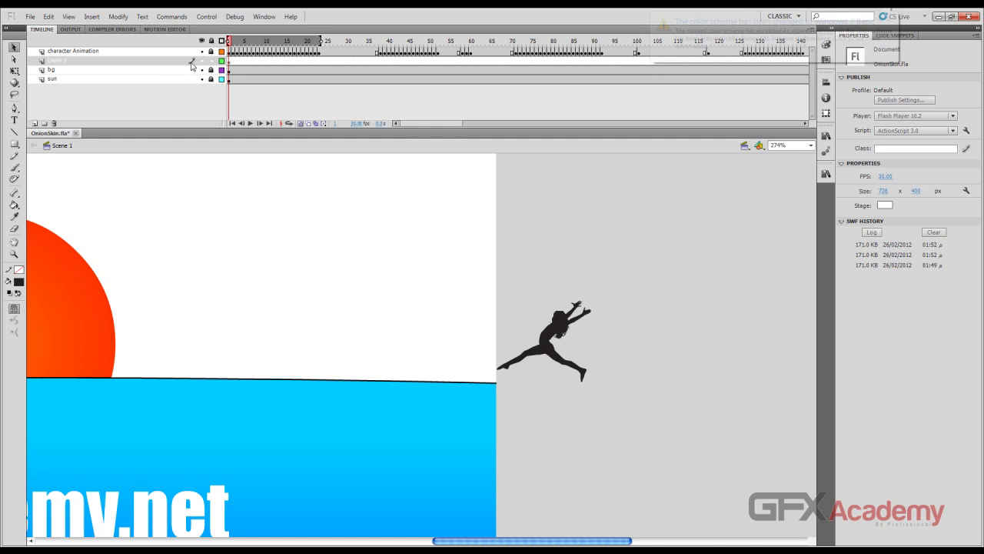
{"action": "left_click", "coordinate": [211, 51]}
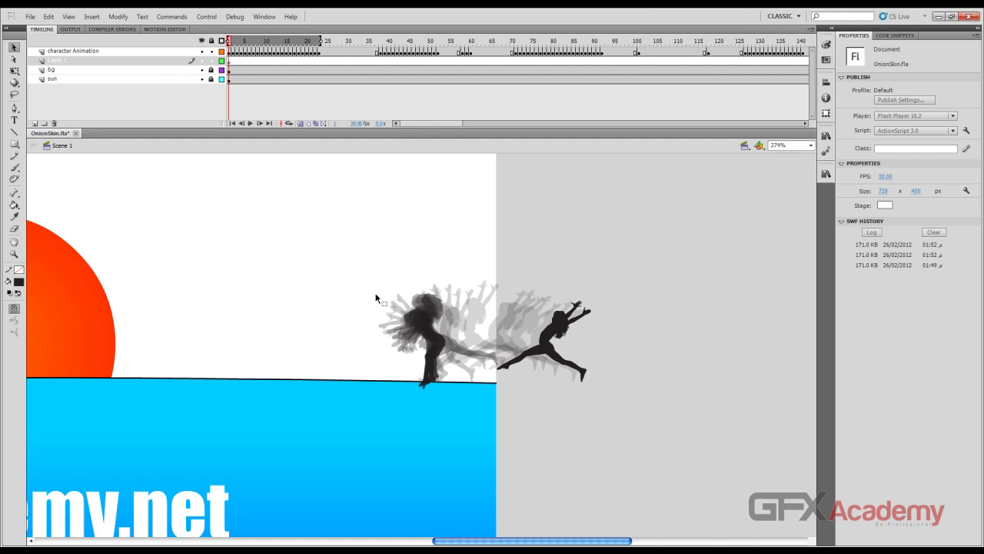
Step: Draw a red horizontal line about 149 px wide across the onion-skinned figures on the new layer
{"action": "left_click", "coordinate": [14, 132]}
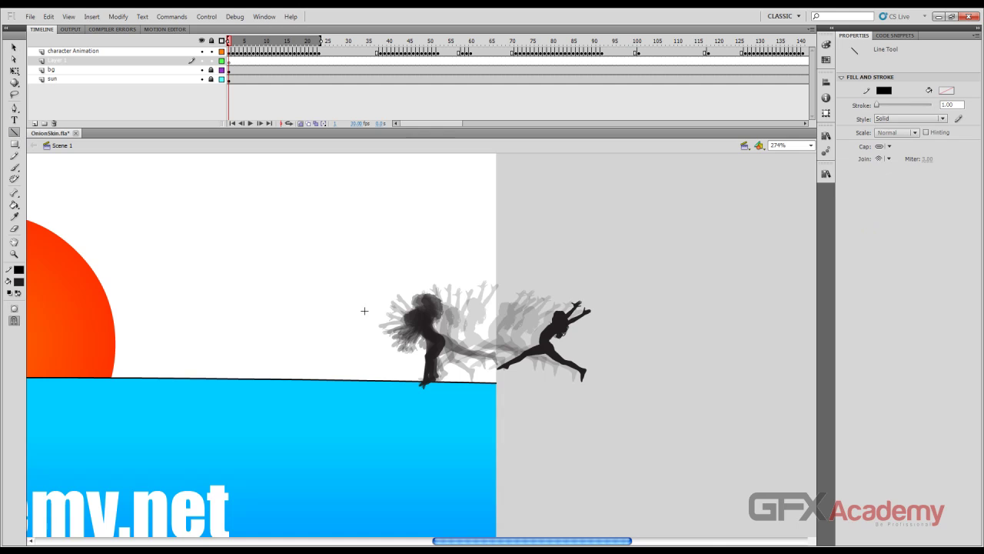
{"action": "left_click", "coordinate": [18, 270]}
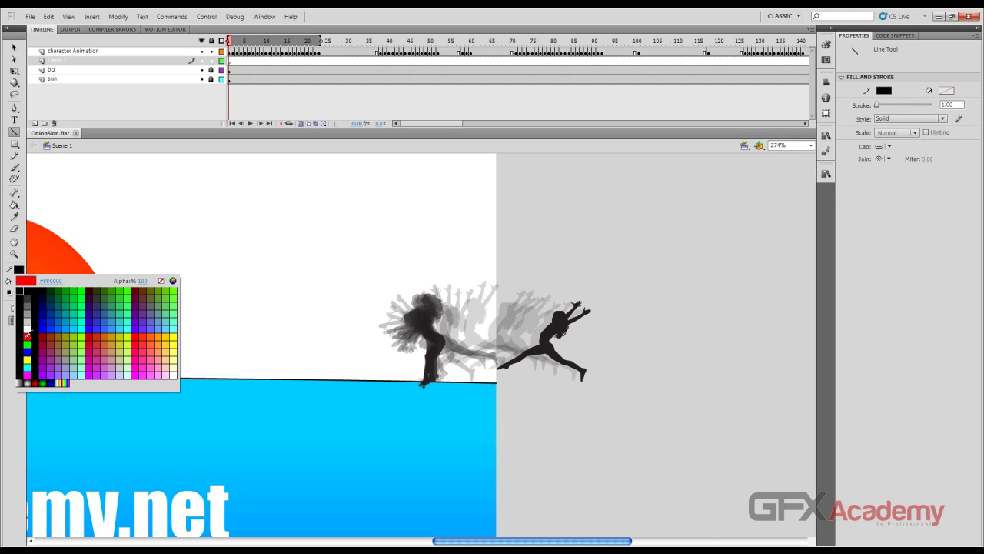
{"action": "left_click", "coordinate": [18, 332]}
{"action": "left_click_drag", "start_coordinate": [389, 358], "coordinate": [598, 358]}
Step: Move the red line down to the horizon at the figures' feet, at about Y 222
{"action": "left_click", "coordinate": [21, 48]}
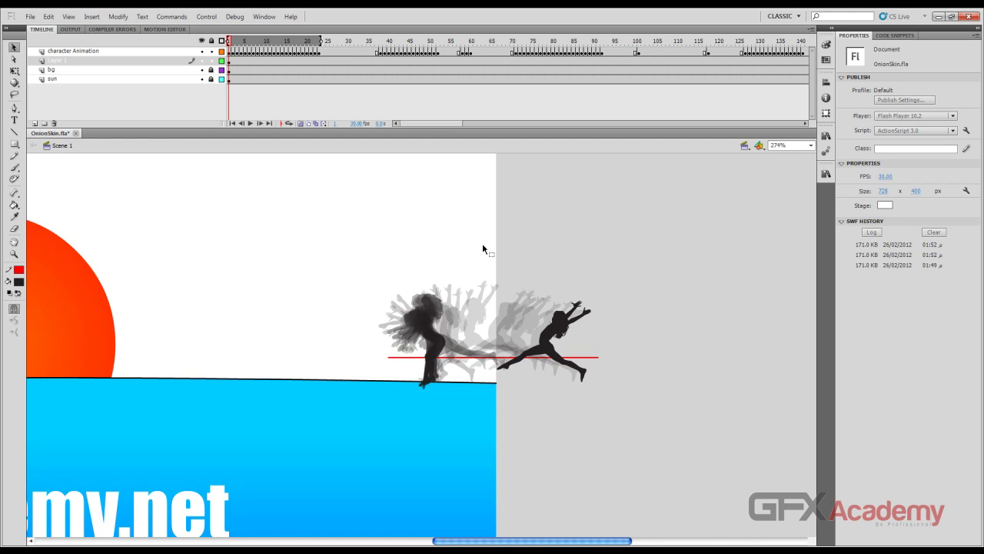
{"action": "left_click", "coordinate": [504, 359]}
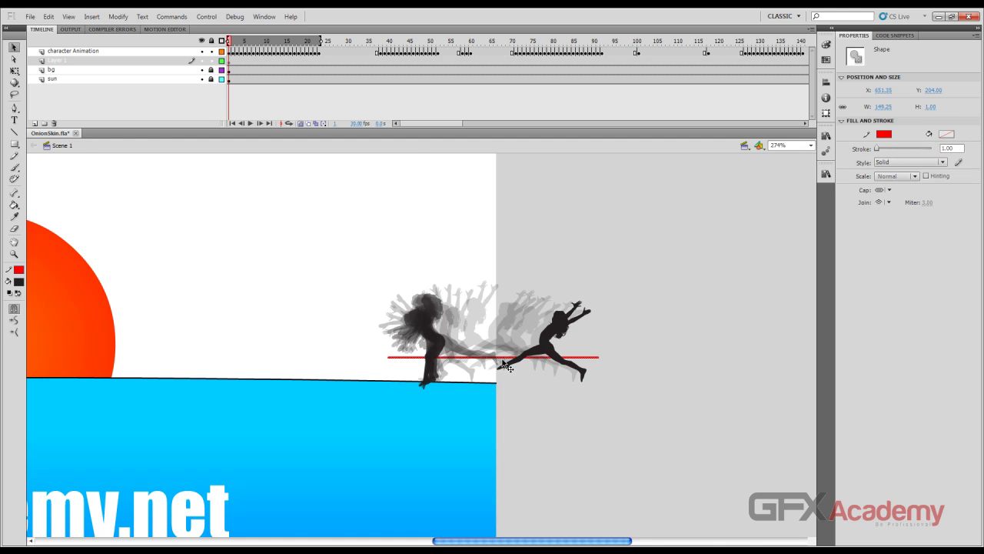
{"action": "left_click_drag", "start_coordinate": [503, 361], "coordinate": [504, 382]}
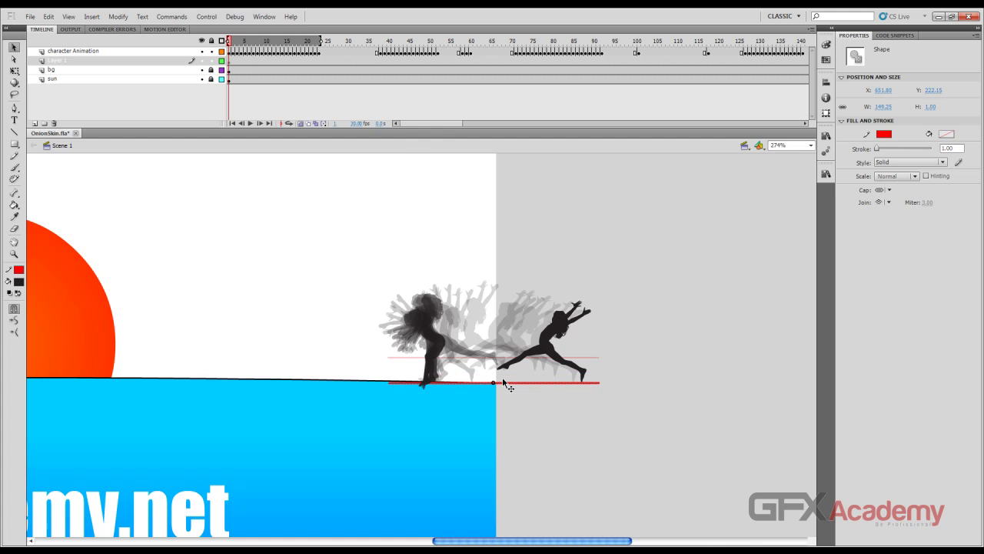
{"action": "left_click", "coordinate": [504, 397]}
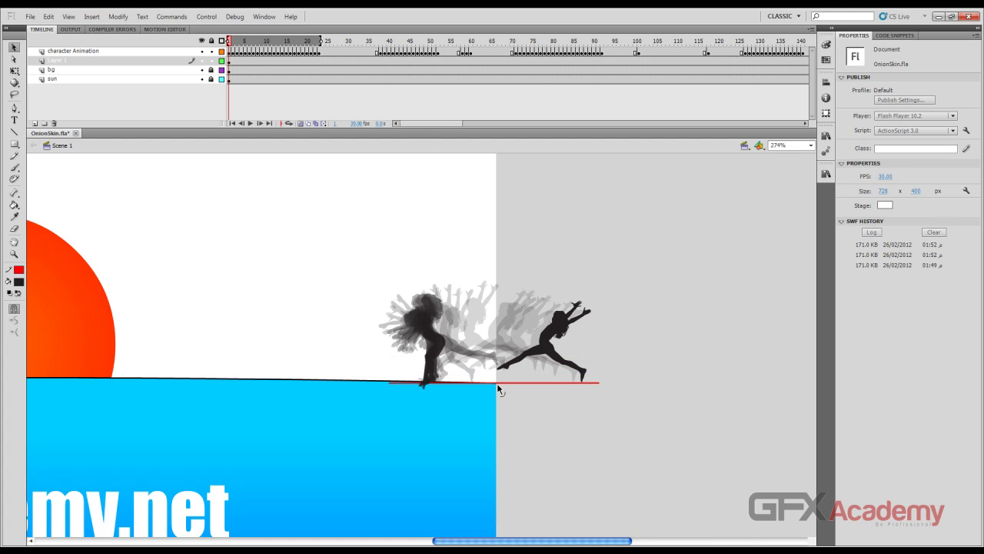
{"action": "left_click_drag", "start_coordinate": [497, 383], "coordinate": [497, 353]}
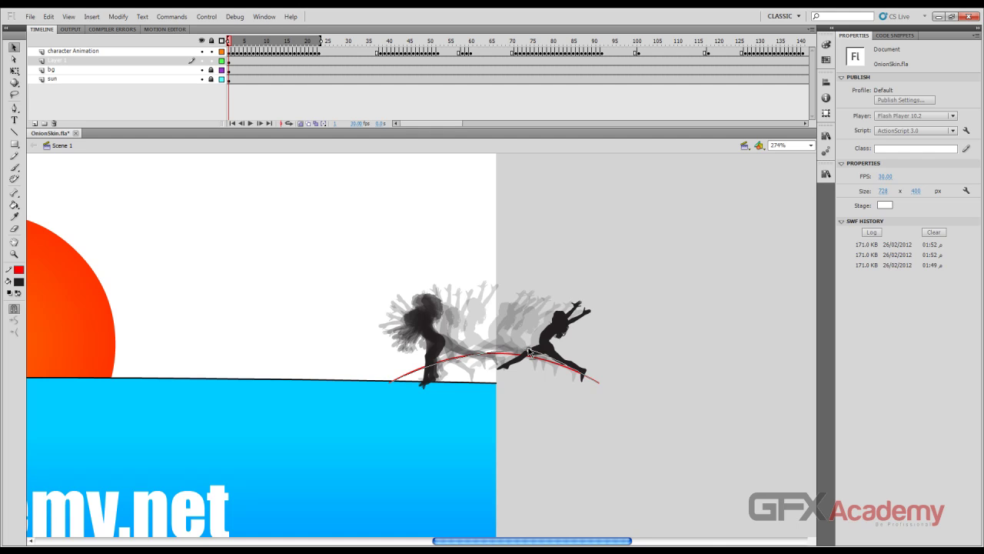
{"action": "mouse_move", "coordinate": [536, 358]}
{"action": "left_mouse_down"}
{"action": "mouse_move", "coordinate": [492, 360]}
{"action": "mouse_move", "coordinate": [525, 364]}
{"action": "left_mouse_up"}
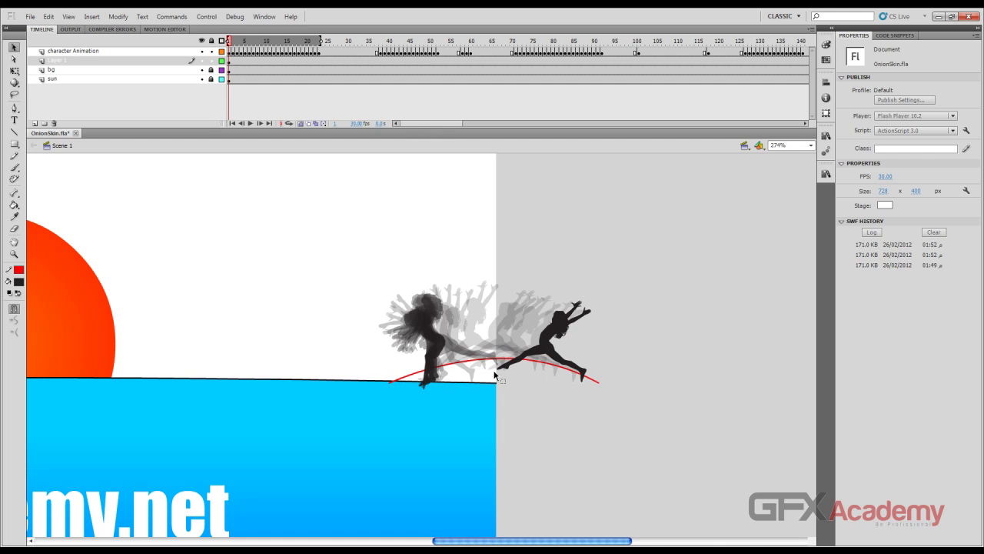
{"action": "left_click", "coordinate": [543, 370]}
{"action": "left_click", "coordinate": [542, 371]}
{"action": "left_click_drag", "start_coordinate": [543, 369], "coordinate": [523, 354]}
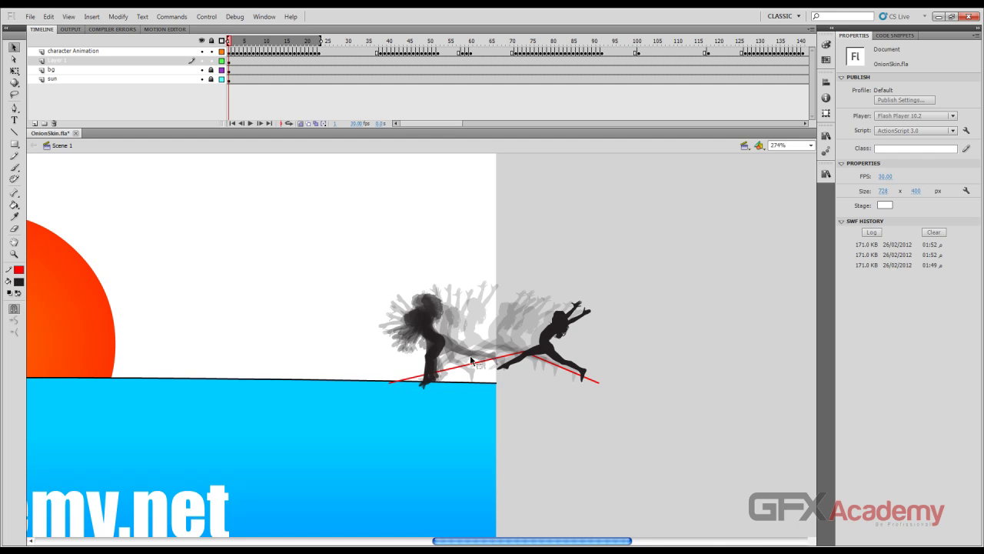
{"action": "key", "text": "ctrl+z"}
Step: Bend the middle of the straight red line upward into an arc that follows the figure's leap
{"action": "left_click_drag", "start_coordinate": [505, 383], "coordinate": [501, 354]}
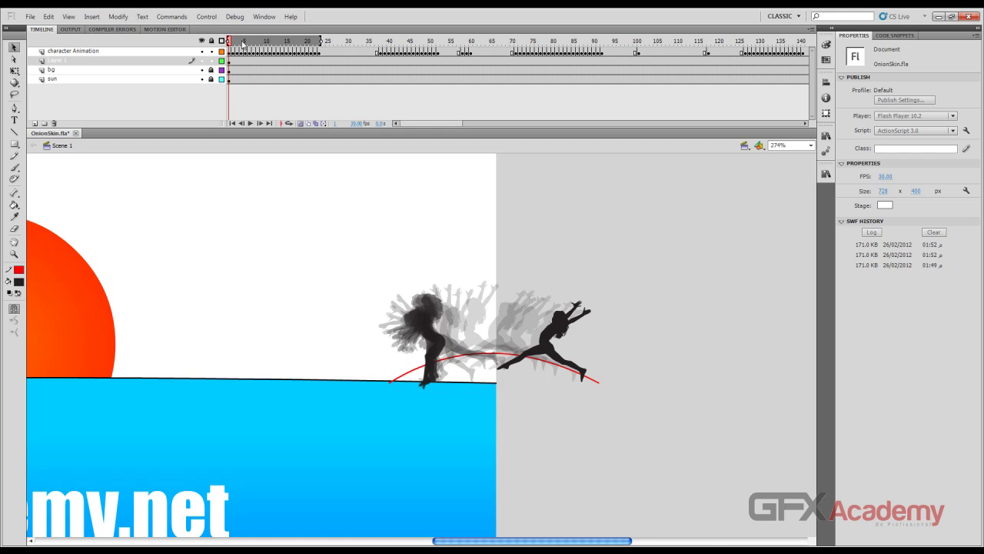
Step: Scrub the timeline to compare onion skin ranges, leaving the playhead on frame 33 and the range ending near frame 34
{"action": "mouse_move", "coordinate": [321, 44]}
{"action": "left_mouse_down"}
{"action": "mouse_move", "coordinate": [678, 46]}
{"action": "mouse_move", "coordinate": [218, 47]}
{"action": "left_mouse_up"}
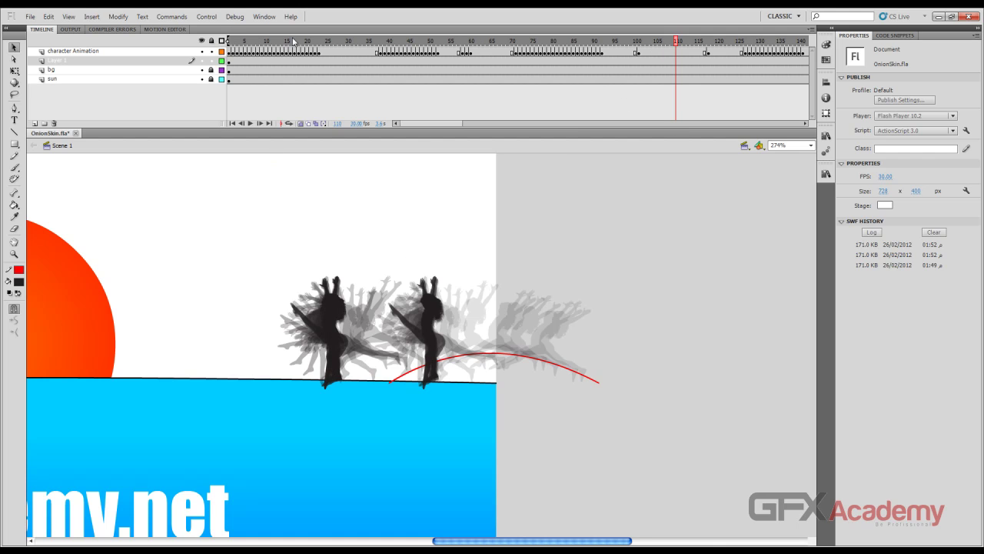
{"action": "left_click", "coordinate": [242, 41]}
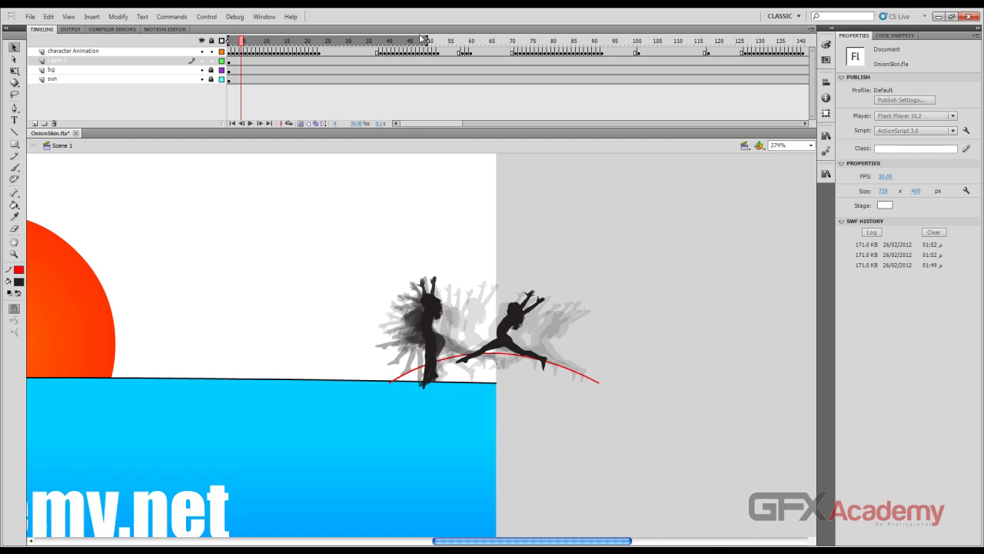
{"action": "mouse_move", "coordinate": [429, 44]}
{"action": "left_mouse_down"}
{"action": "mouse_move", "coordinate": [228, 43]}
{"action": "mouse_move", "coordinate": [284, 42]}
{"action": "left_mouse_up"}
{"action": "left_click_drag", "start_coordinate": [296, 41], "coordinate": [361, 42]}
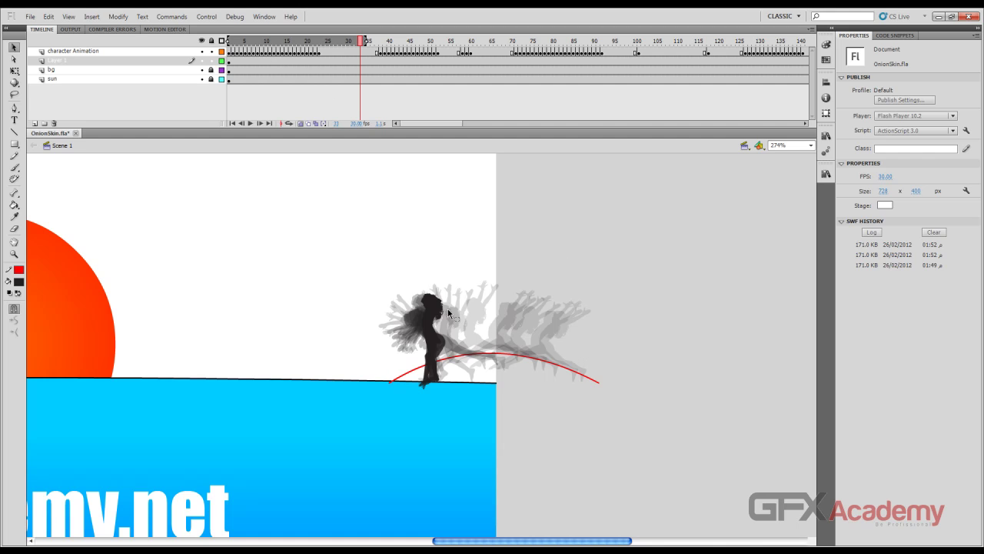
Step: Narrow the onion skin range to about frames 38 to 52, with the playhead on frame 41
{"action": "left_click", "coordinate": [394, 44]}
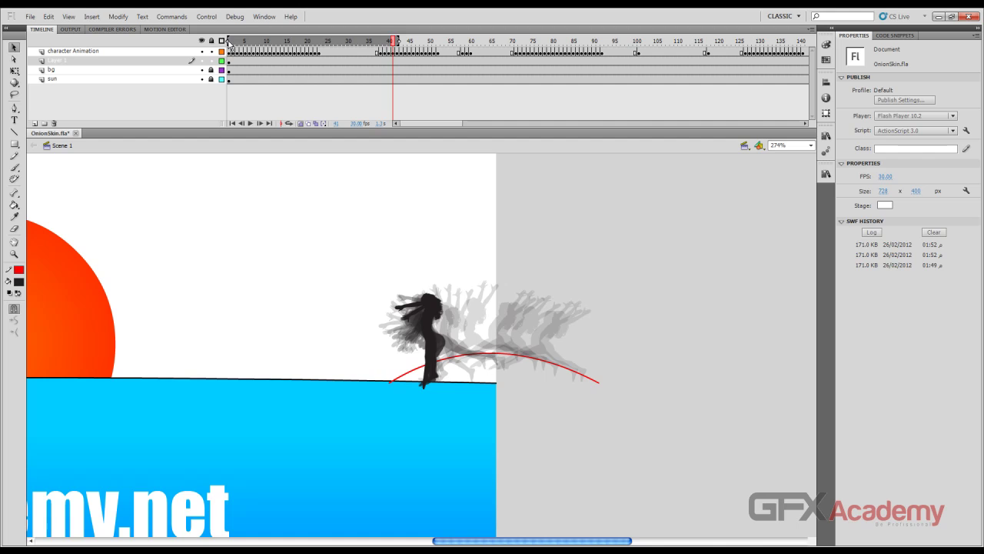
{"action": "mouse_move", "coordinate": [229, 44]}
{"action": "left_mouse_down"}
{"action": "mouse_move", "coordinate": [439, 43]}
{"action": "mouse_move", "coordinate": [382, 46]}
{"action": "left_mouse_up"}
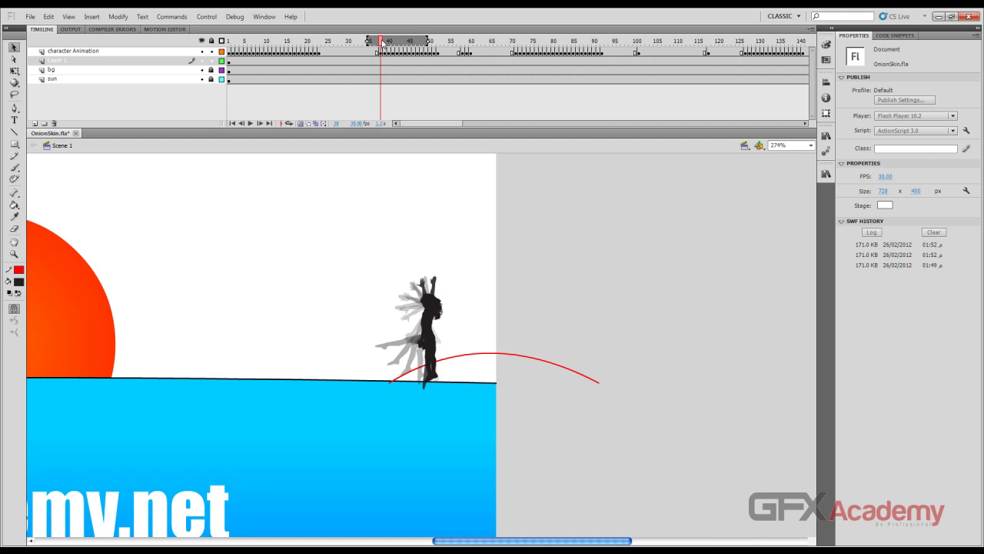
{"action": "mouse_move", "coordinate": [382, 43]}
{"action": "left_mouse_down"}
{"action": "mouse_move", "coordinate": [410, 47]}
{"action": "mouse_move", "coordinate": [363, 45]}
{"action": "mouse_move", "coordinate": [408, 45]}
{"action": "mouse_move", "coordinate": [393, 48]}
{"action": "left_mouse_up"}
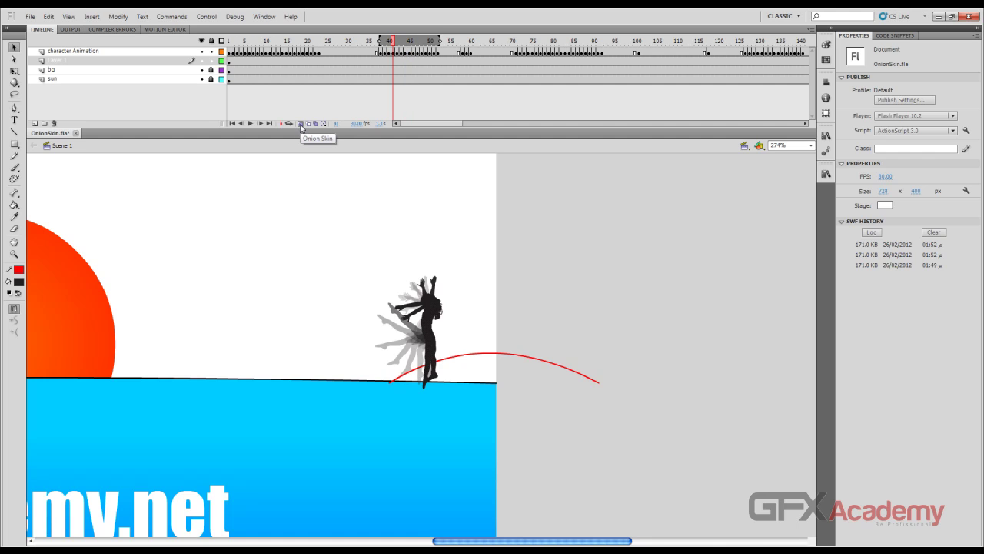
{"action": "key", "text": "ctrl+equal"}
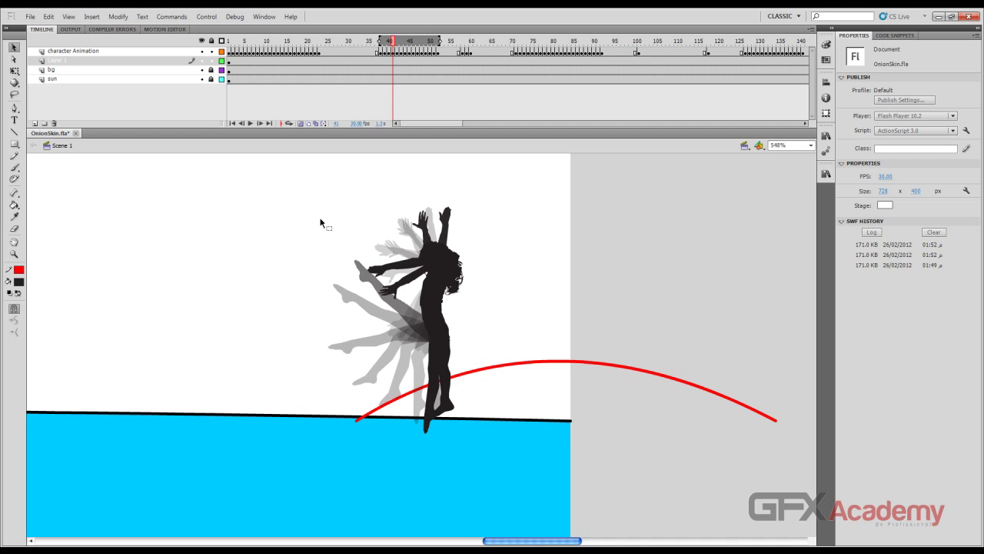
Step: Switch from Onion Skin to Onion Skin Outlines, compare the outlined poses between frames 41 and 66, and turn the outlines off
{"action": "left_click", "coordinate": [300, 125]}
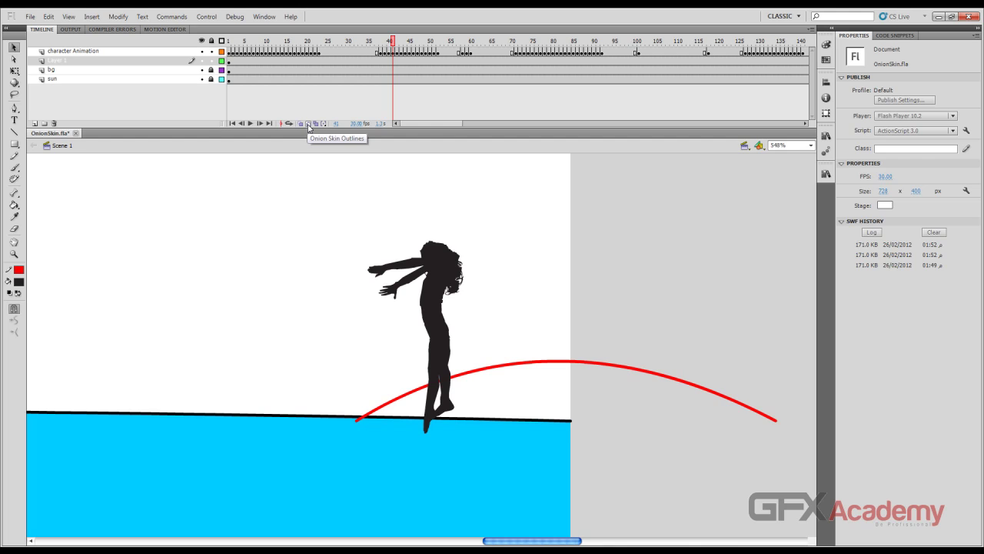
{"action": "left_click", "coordinate": [309, 124]}
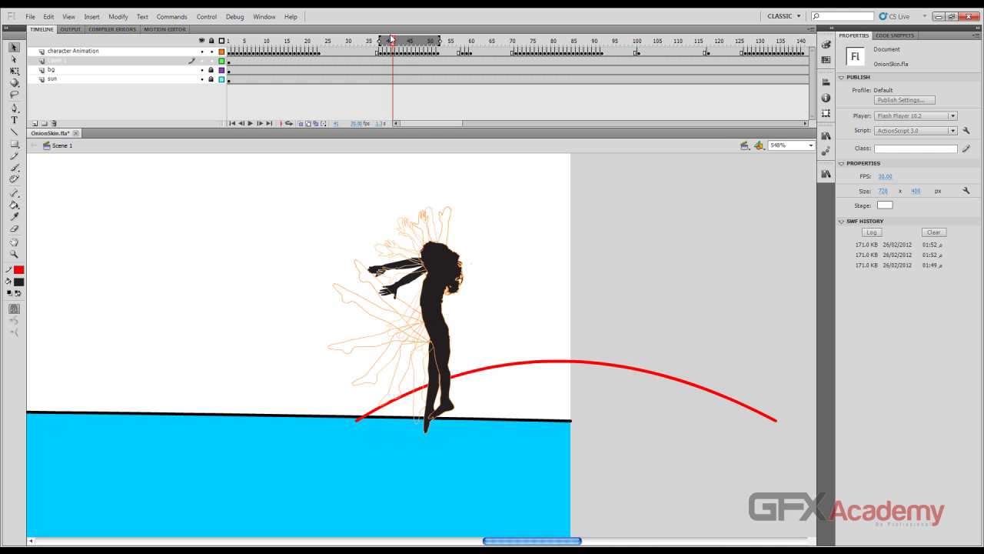
{"action": "mouse_move", "coordinate": [398, 44]}
{"action": "left_mouse_down"}
{"action": "mouse_move", "coordinate": [418, 44]}
{"action": "mouse_move", "coordinate": [383, 44]}
{"action": "mouse_move", "coordinate": [501, 44]}
{"action": "left_mouse_up"}
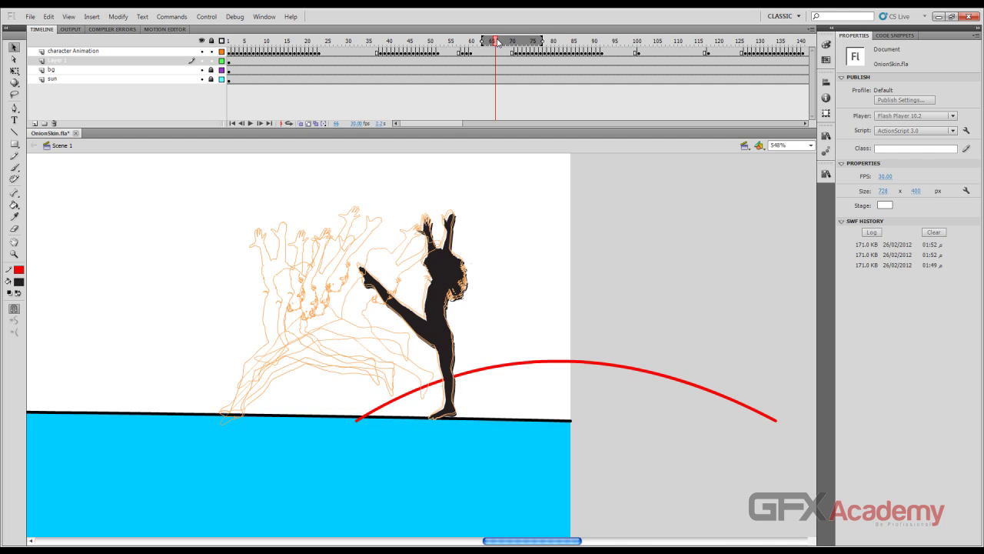
{"action": "left_click_drag", "start_coordinate": [498, 43], "coordinate": [395, 45]}
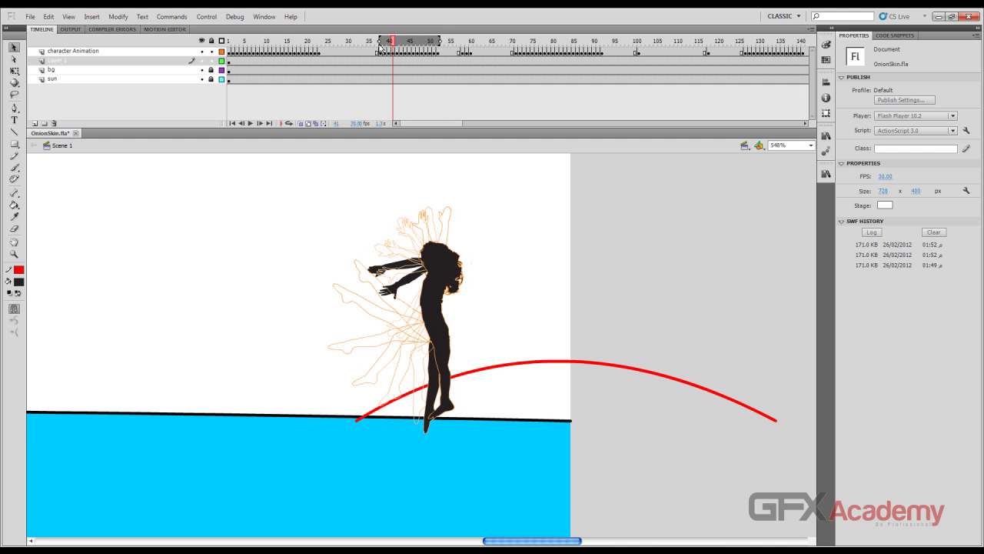
{"action": "left_click", "coordinate": [308, 124]}
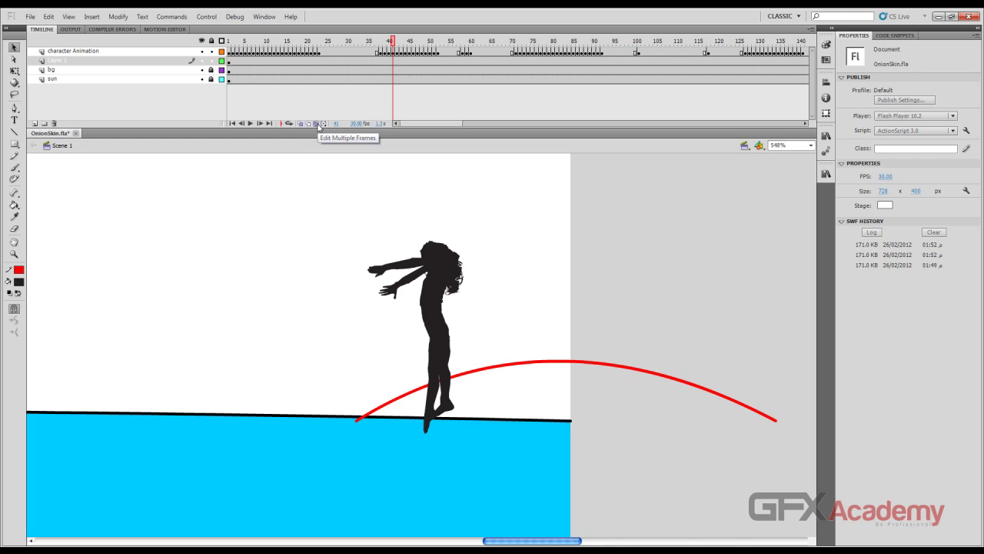
Step: Turn on Edit Multiple Frames and select all the character's poses within the marker range around frame 41
{"action": "left_click", "coordinate": [317, 124]}
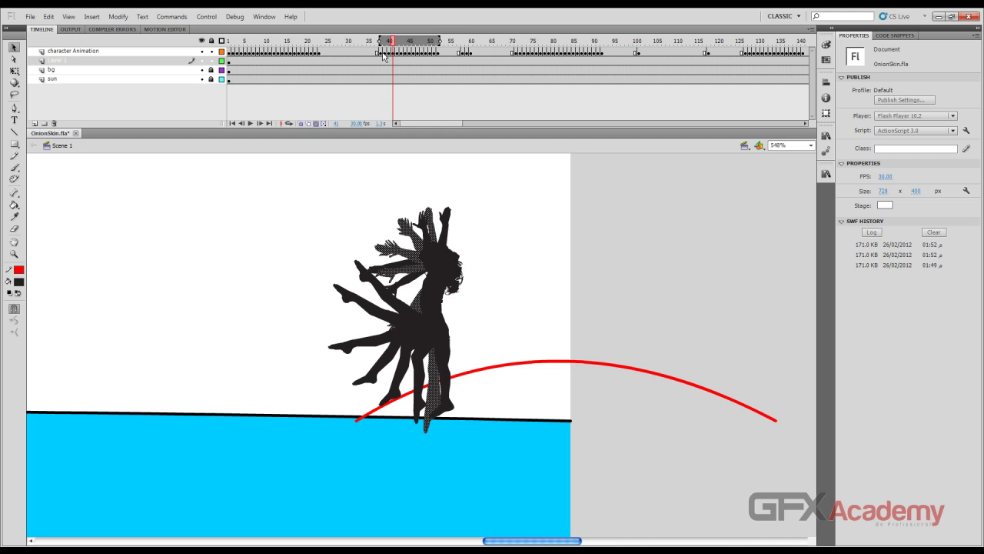
{"action": "left_click_drag", "start_coordinate": [380, 54], "coordinate": [439, 58]}
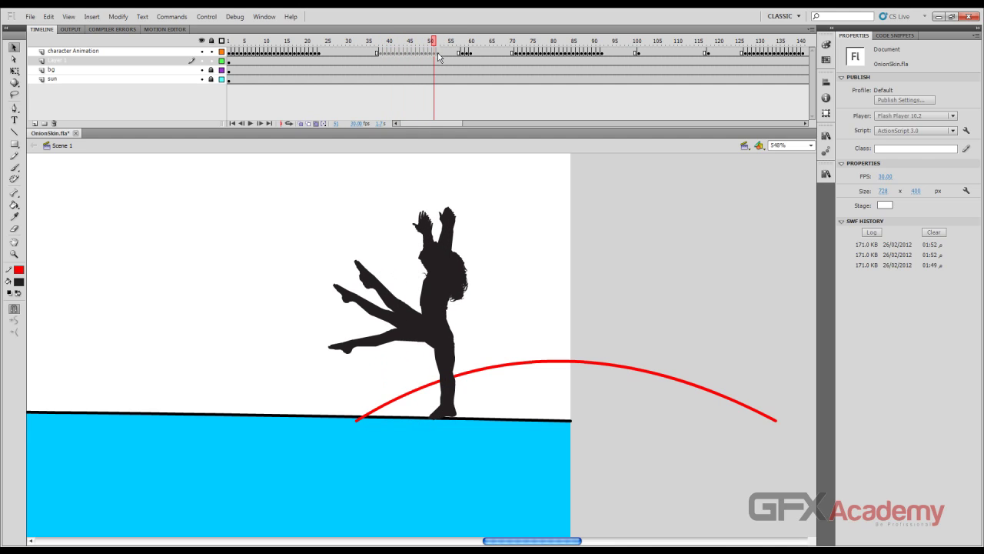
{"action": "left_click", "coordinate": [439, 55]}
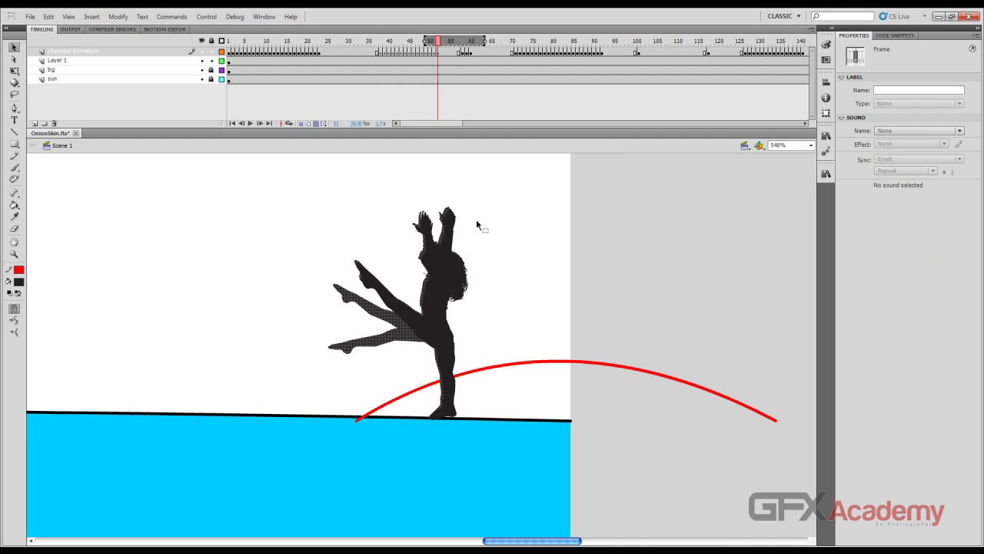
{"action": "left_click", "coordinate": [398, 42]}
{"action": "left_click", "coordinate": [393, 42]}
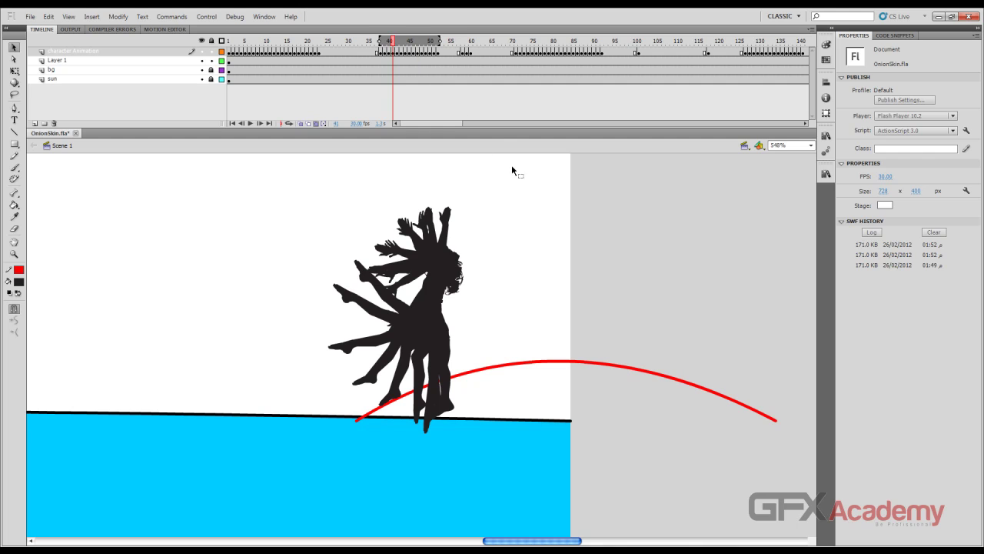
{"action": "left_click_drag", "start_coordinate": [512, 165], "coordinate": [300, 459]}
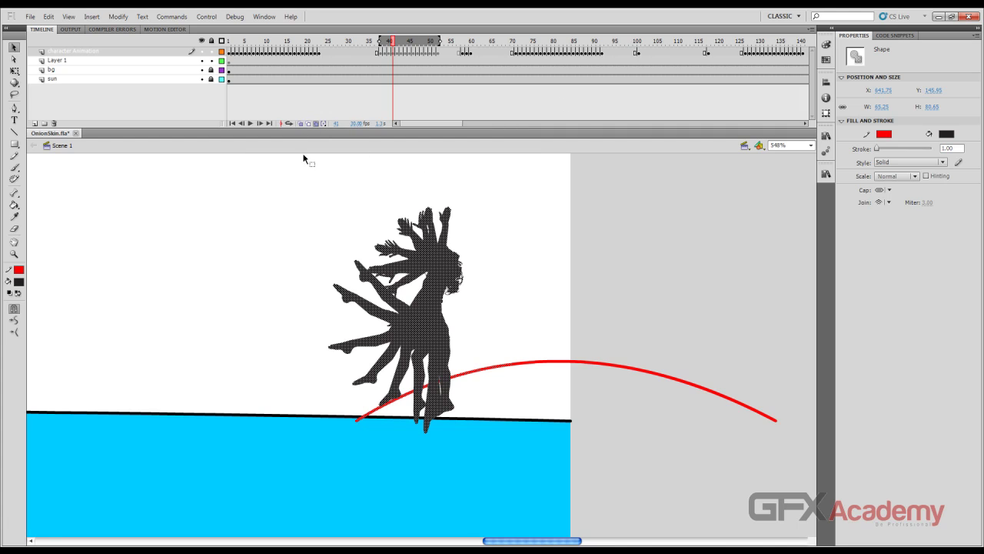
Step: With Edit Multiple Frames off, try moving only frame 43's figure to the start of the red arc, and undo it
{"action": "left_click", "coordinate": [301, 124]}
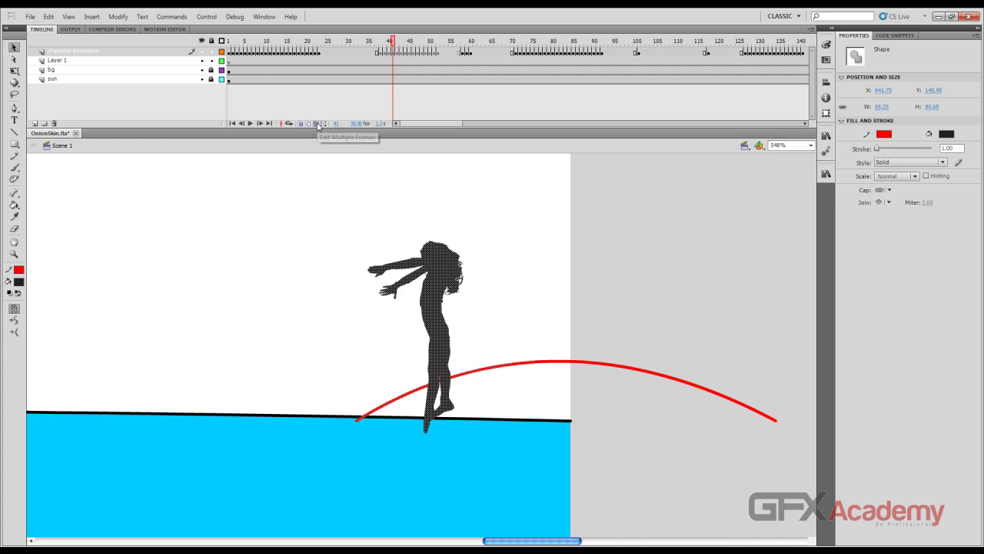
{"action": "left_click", "coordinate": [393, 40]}
{"action": "mouse_move", "coordinate": [392, 41]}
{"action": "left_mouse_down"}
{"action": "mouse_move", "coordinate": [381, 41]}
{"action": "mouse_move", "coordinate": [403, 43]}
{"action": "left_mouse_up"}
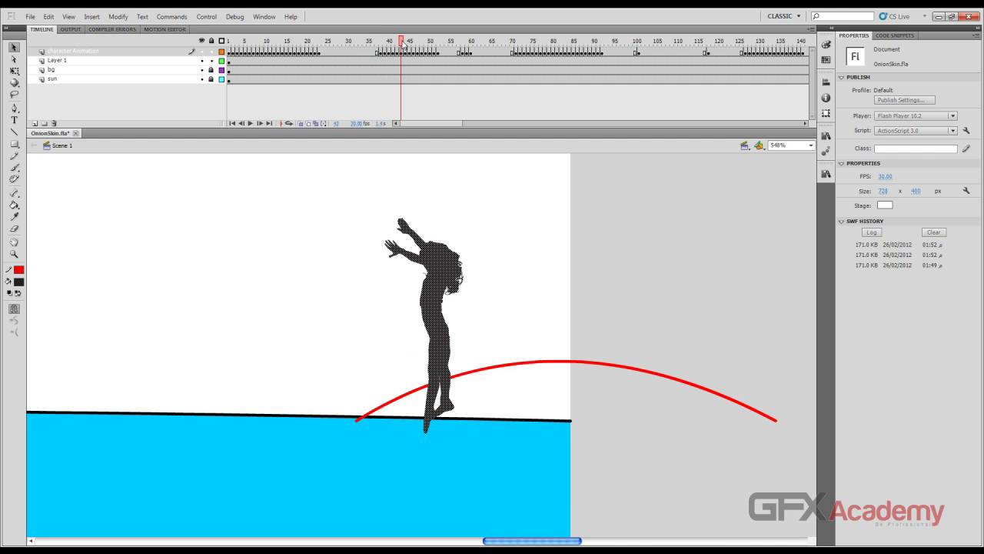
{"action": "left_click_drag", "start_coordinate": [453, 274], "coordinate": [386, 265]}
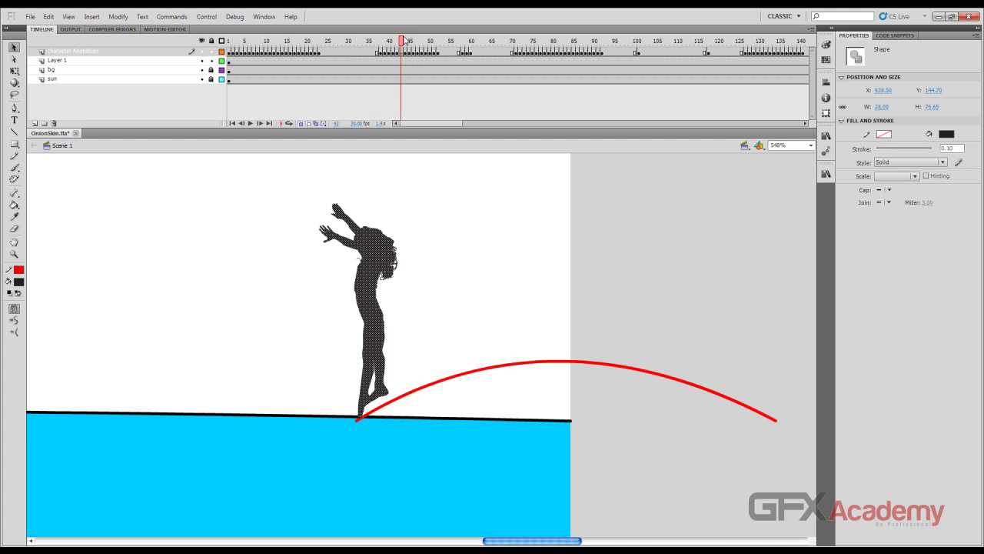
{"action": "left_click_drag", "start_coordinate": [403, 43], "coordinate": [404, 44]}
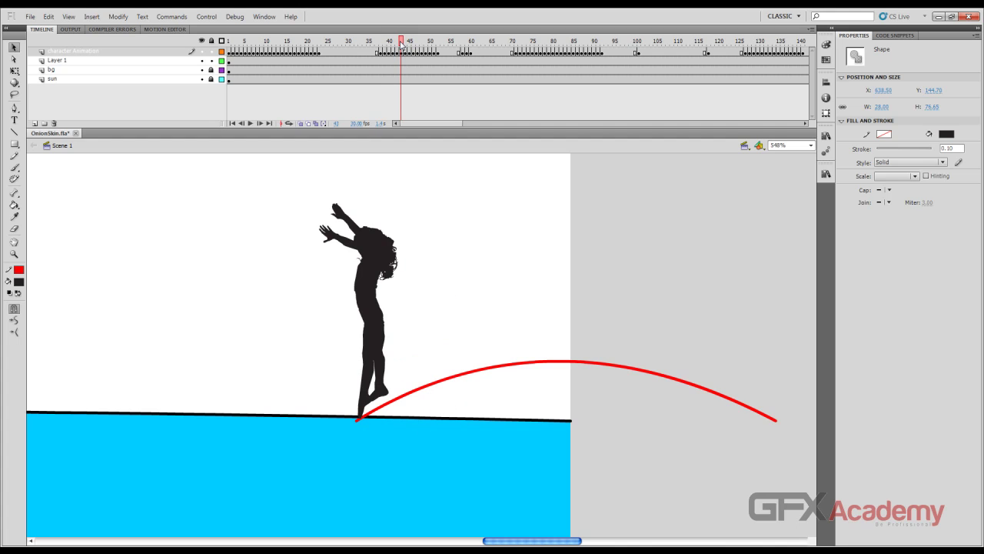
{"action": "left_click_drag", "start_coordinate": [400, 44], "coordinate": [400, 45]}
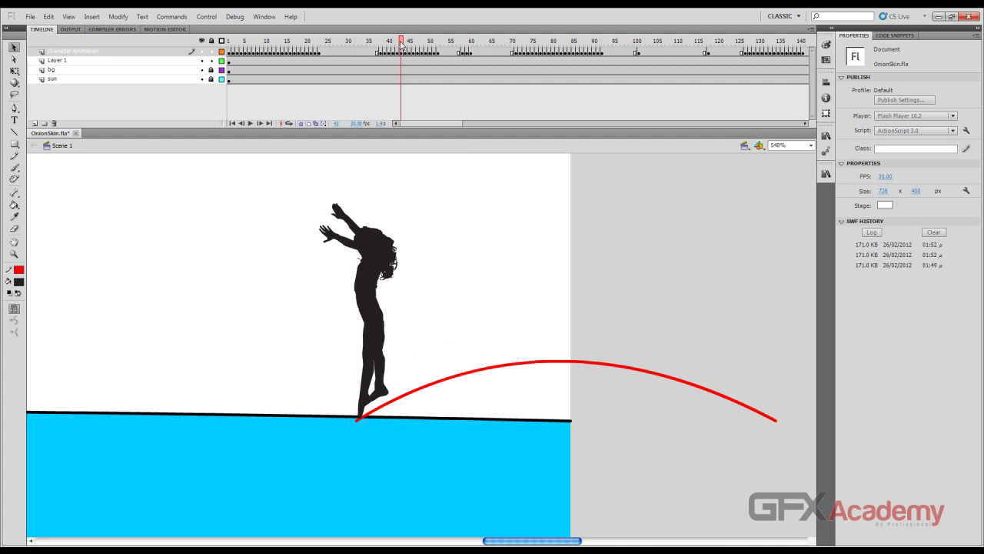
{"action": "left_click_drag", "start_coordinate": [400, 45], "coordinate": [399, 44]}
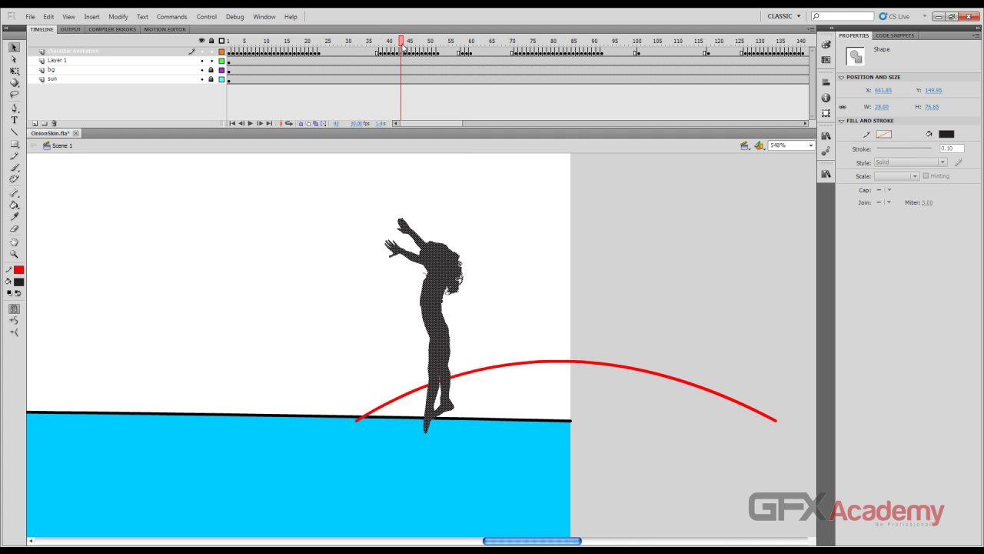
Step: Using Edit Multiple Frames with the range extended back to about frame 37, move all the poses together to X 695.95, Y 116.05
{"action": "left_click", "coordinate": [315, 125]}
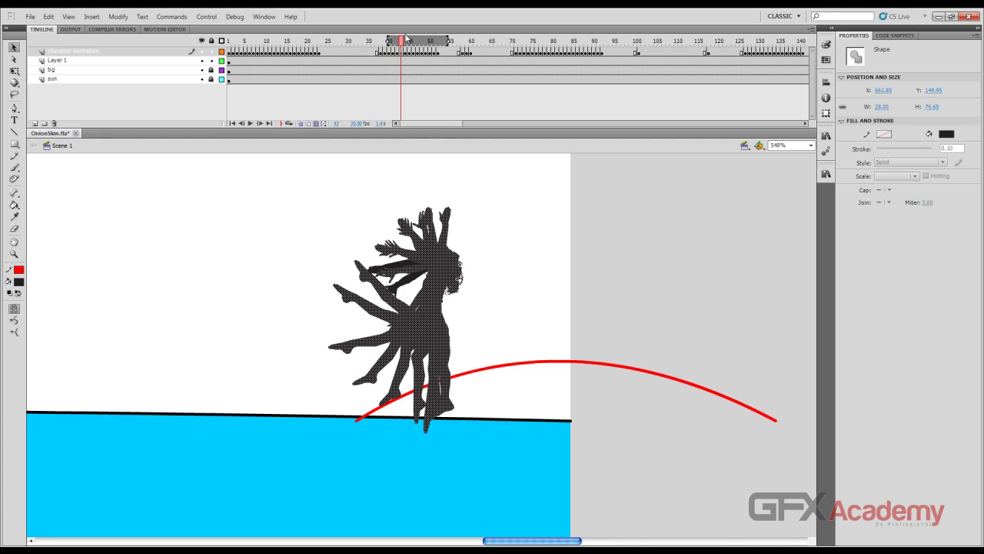
{"action": "left_click_drag", "start_coordinate": [388, 42], "coordinate": [375, 41]}
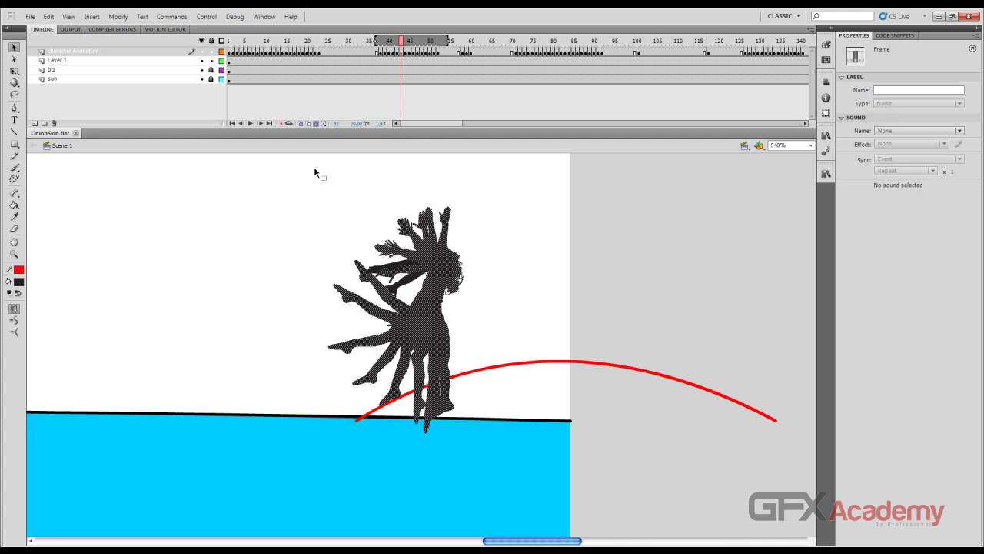
{"action": "mouse_move", "coordinate": [308, 169]}
{"action": "left_mouse_down"}
{"action": "mouse_move", "coordinate": [475, 452]}
{"action": "mouse_move", "coordinate": [529, 493]}
{"action": "left_mouse_up"}
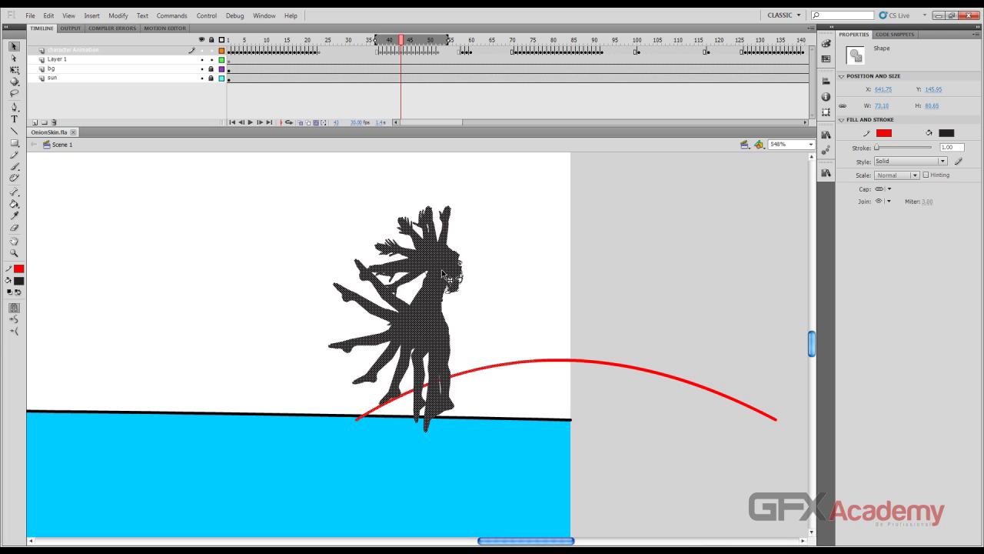
{"action": "left_click_drag", "start_coordinate": [439, 279], "coordinate": [591, 200]}
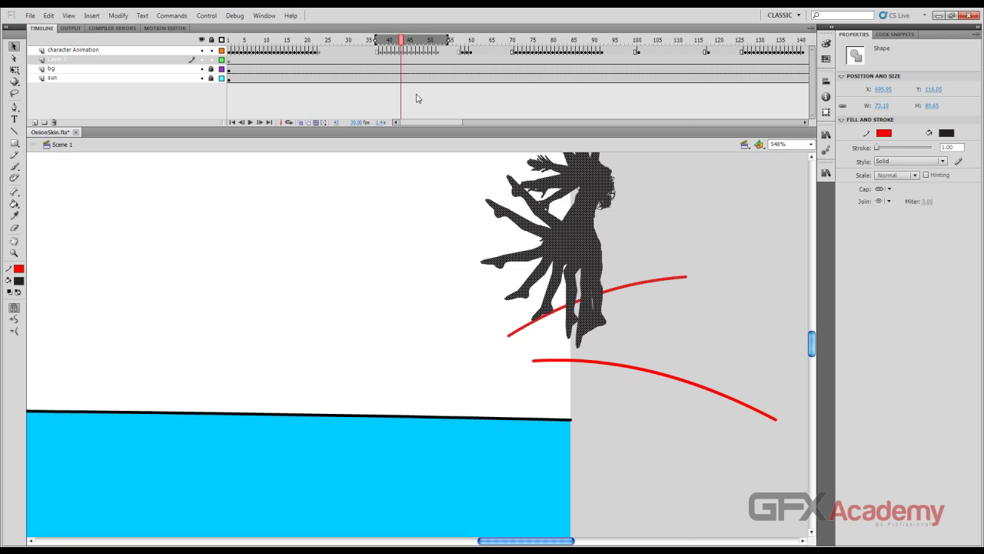
Step: Turn off Edit Multiple Frames and step through the frames from 40 onward to check the position of the moved poses
{"action": "left_click", "coordinate": [301, 123]}
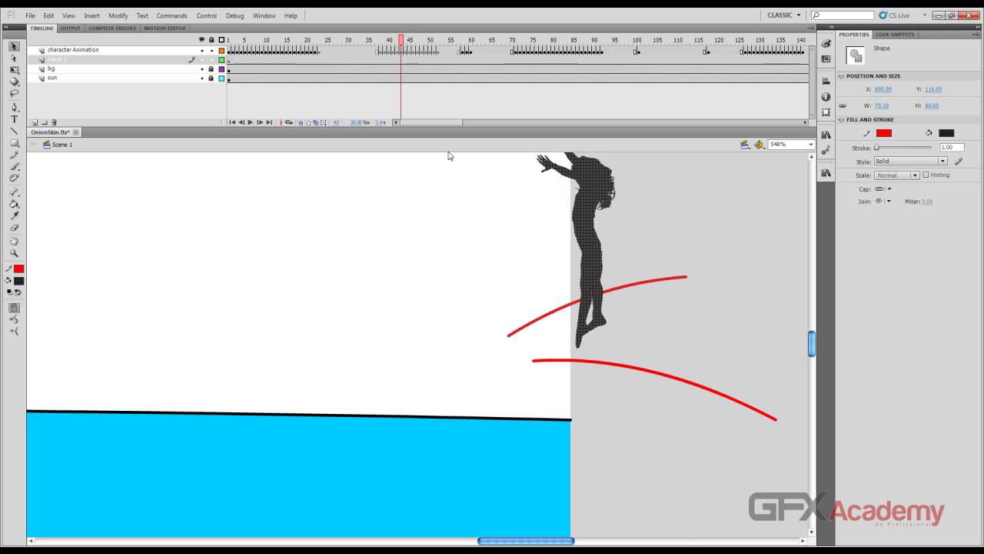
{"action": "mouse_move", "coordinate": [401, 42]}
{"action": "left_mouse_down"}
{"action": "mouse_move", "coordinate": [384, 42]}
{"action": "mouse_move", "coordinate": [439, 42]}
{"action": "mouse_move", "coordinate": [297, 42]}
{"action": "mouse_move", "coordinate": [389, 41]}
{"action": "left_mouse_up"}
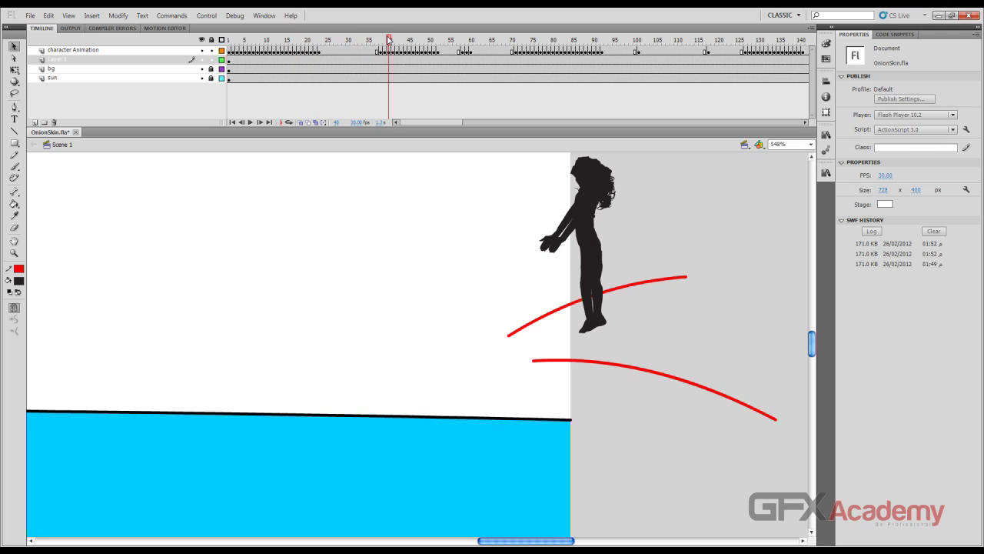
{"action": "key", "text": "period"}
{"action": "key", "text": "period"}
{"action": "key", "text": "period"}
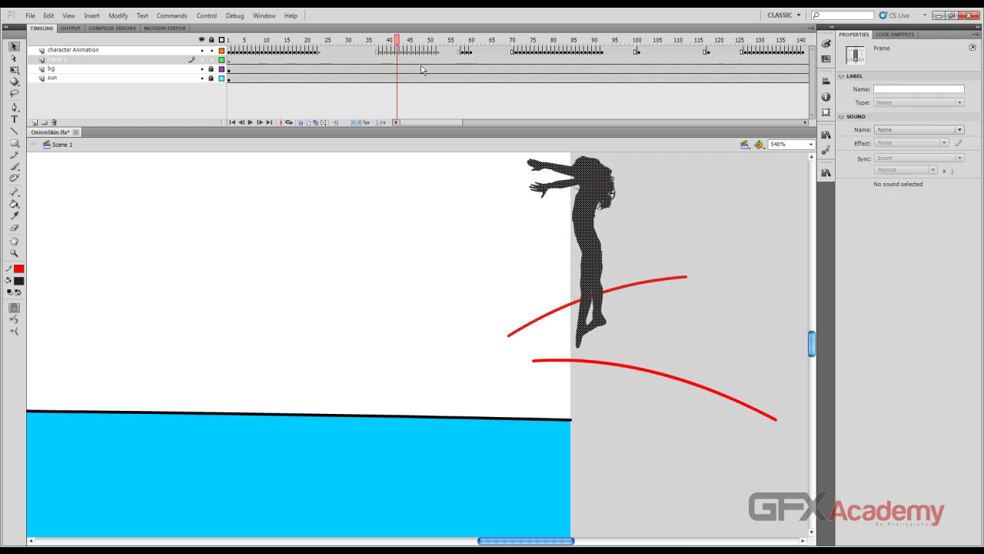
Step: Undo the group move of the poses and delete Layer 1 with the red arc
{"action": "mouse_move", "coordinate": [400, 42]}
{"action": "left_mouse_down"}
{"action": "mouse_move", "coordinate": [385, 41]}
{"action": "mouse_move", "coordinate": [406, 42]}
{"action": "left_mouse_up"}
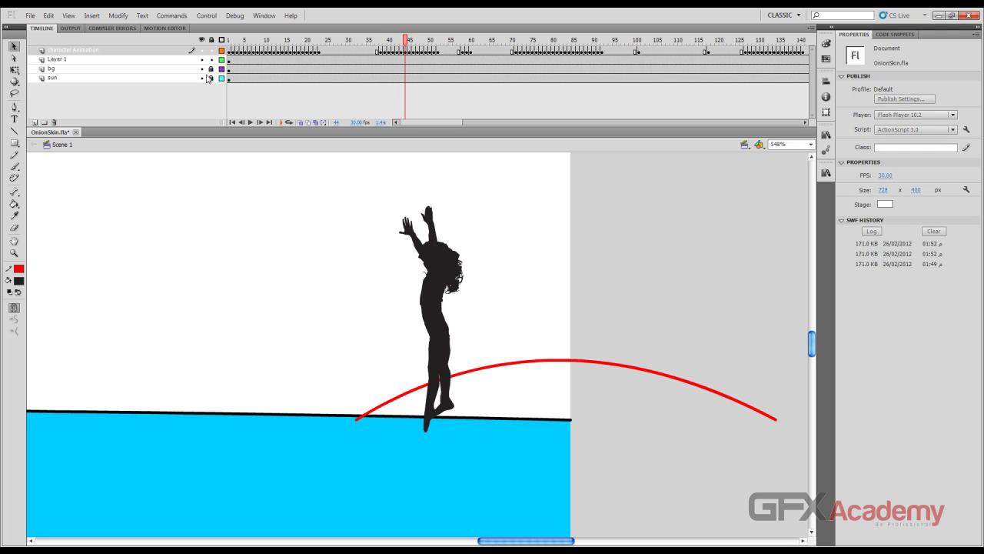
{"action": "left_click", "coordinate": [178, 60]}
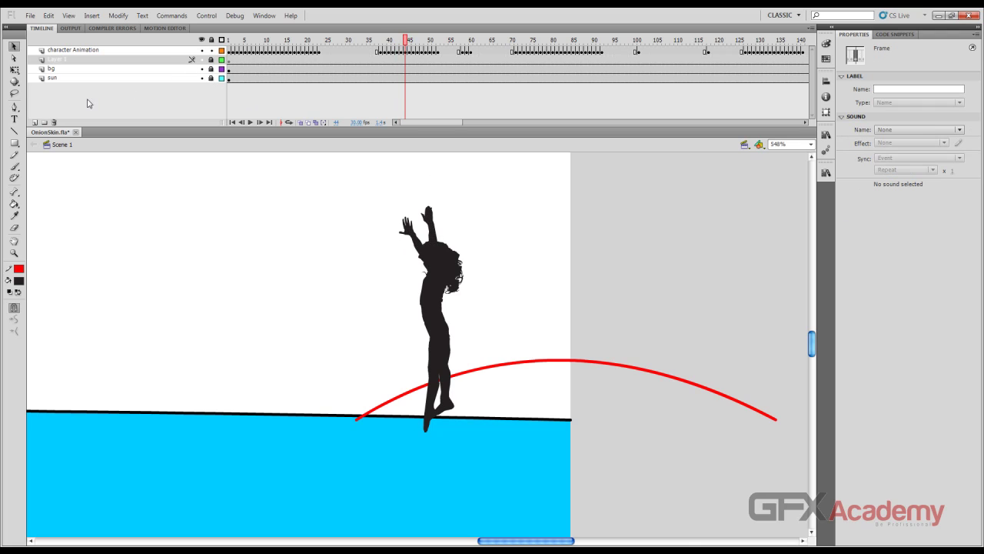
{"action": "left_click", "coordinate": [54, 123]}
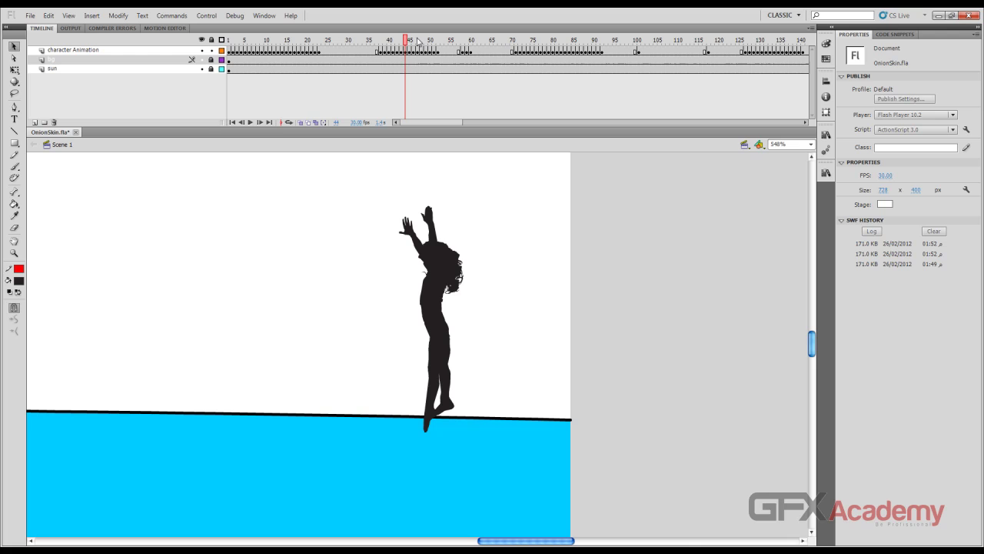
Step: Turn on Always Show Markers, shorten the onion range's end to about frame 53, and turn the option off again
{"action": "left_click", "coordinate": [324, 123]}
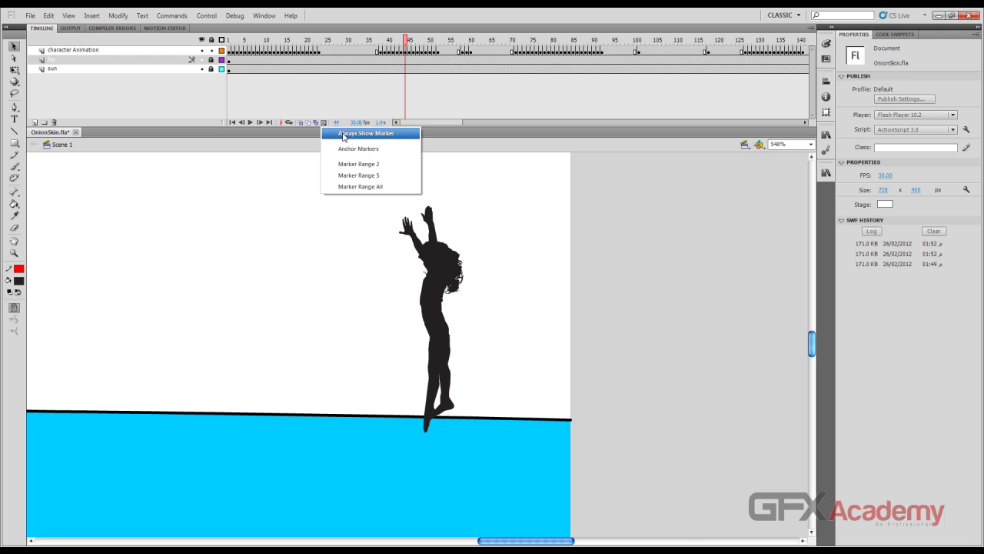
{"action": "left_click", "coordinate": [343, 134]}
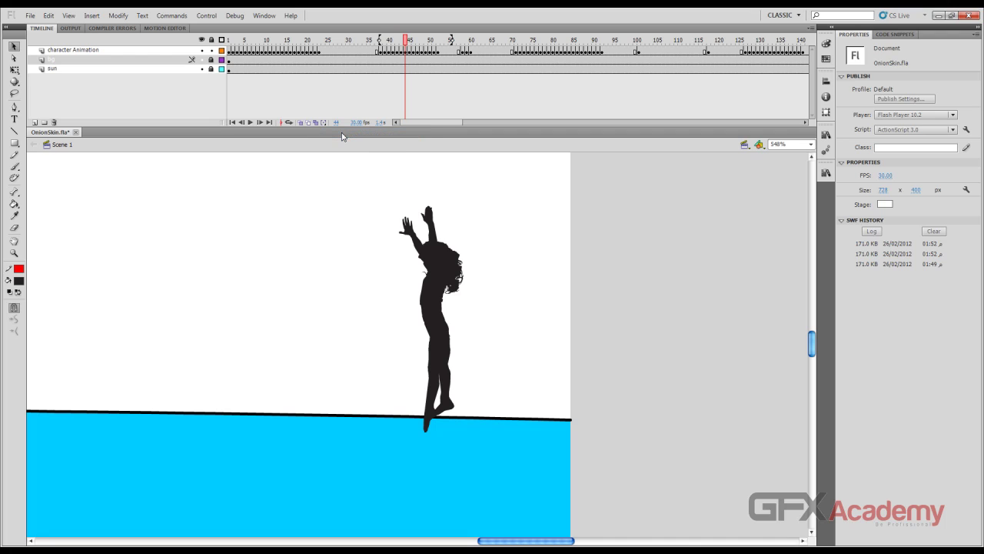
{"action": "mouse_move", "coordinate": [454, 42]}
{"action": "left_mouse_down"}
{"action": "mouse_move", "coordinate": [471, 42]}
{"action": "mouse_move", "coordinate": [446, 43]}
{"action": "left_mouse_up"}
{"action": "left_click", "coordinate": [325, 123]}
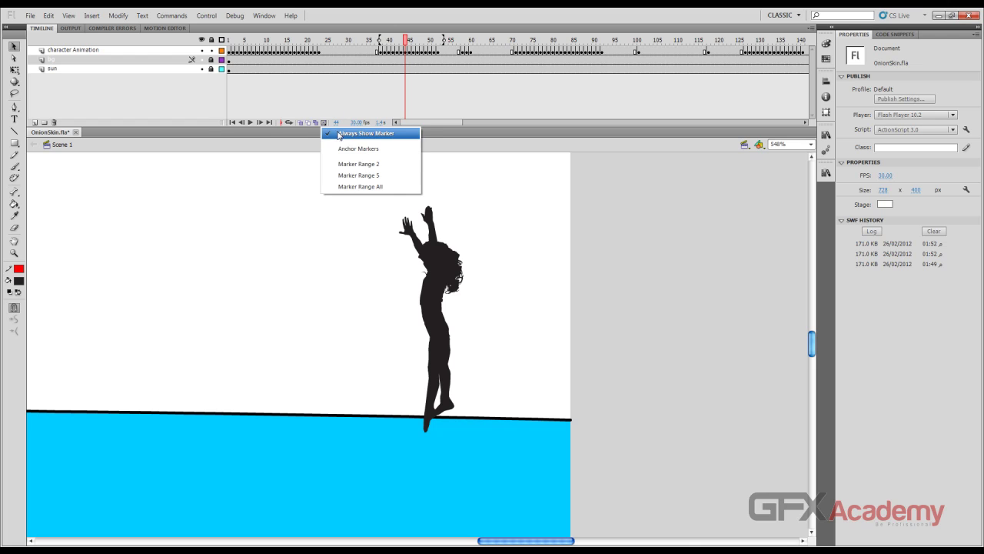
{"action": "left_click", "coordinate": [338, 133]}
Step: Turn on Anchor Markers and Always Show Markers for the onion range, and turn both options off again
{"action": "left_click", "coordinate": [325, 123]}
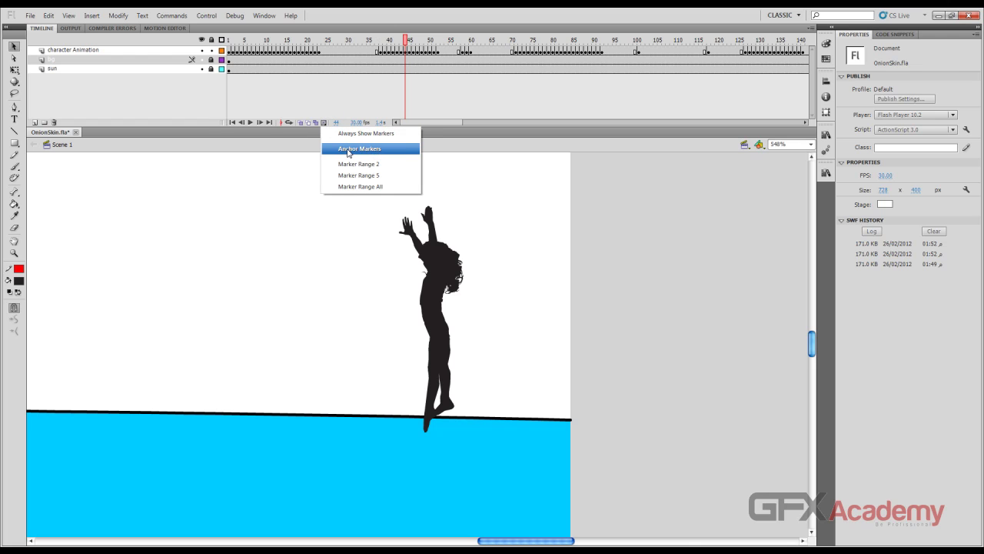
{"action": "left_click", "coordinate": [347, 150]}
{"action": "left_click", "coordinate": [326, 123]}
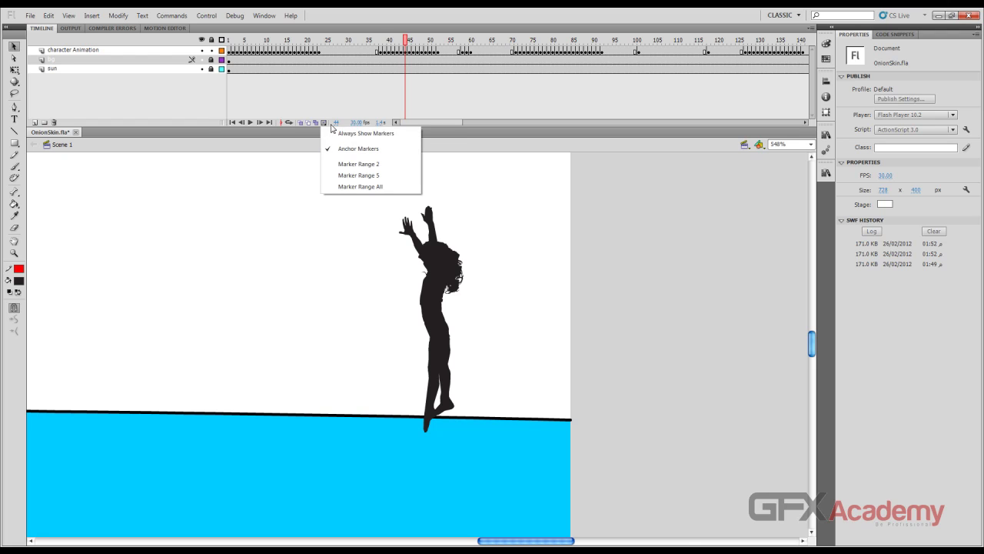
{"action": "left_click", "coordinate": [341, 134]}
{"action": "left_click", "coordinate": [326, 123]}
{"action": "left_click", "coordinate": [347, 148]}
{"action": "left_click", "coordinate": [324, 123]}
{"action": "left_click", "coordinate": [343, 133]}
Step: Set the onion marker range to 2 frames and turn on Always Show Markers
{"action": "left_click", "coordinate": [324, 123]}
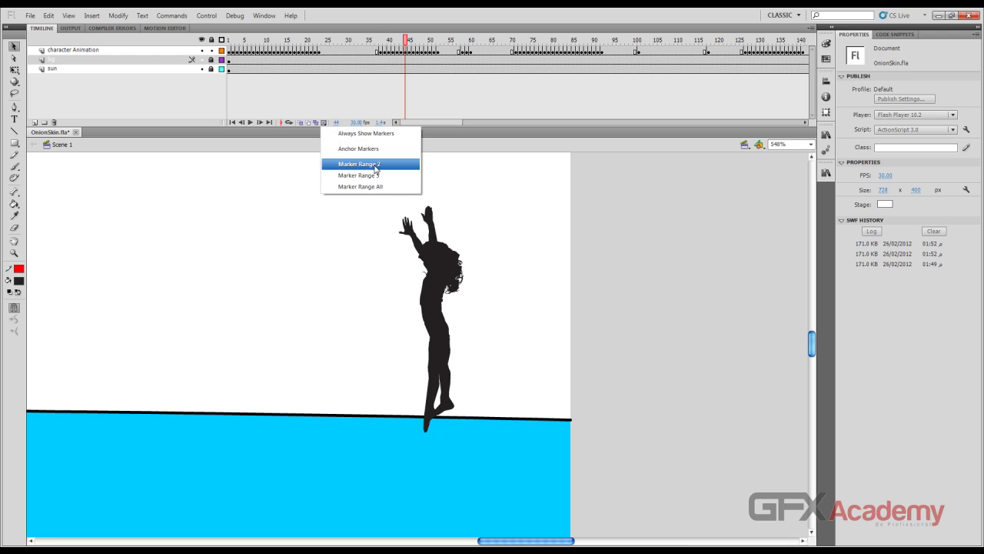
{"action": "left_click", "coordinate": [370, 166]}
{"action": "left_click", "coordinate": [324, 123]}
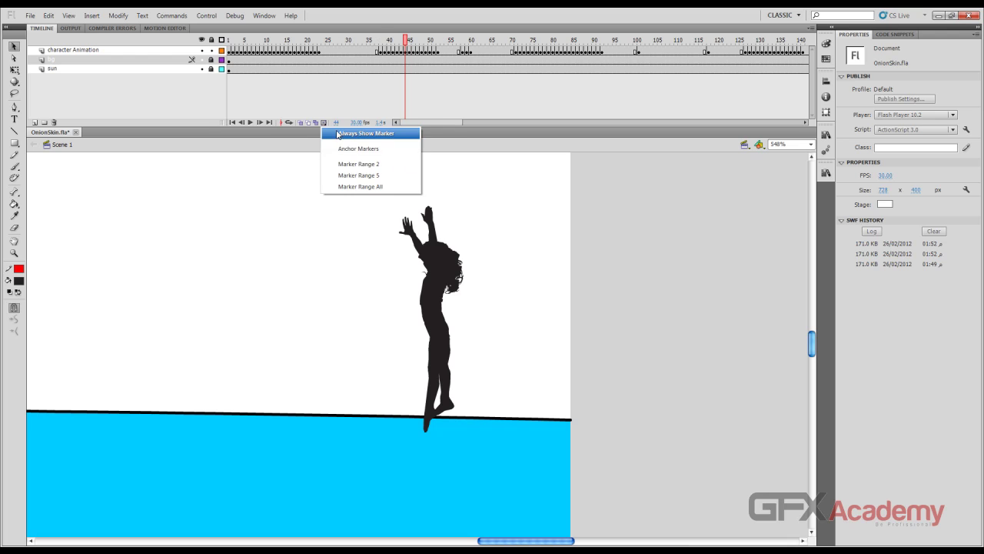
{"action": "left_click", "coordinate": [329, 133]}
Step: Set the onion marker range to 5 frames, and extend it with Marker Range All
{"action": "left_click", "coordinate": [323, 123]}
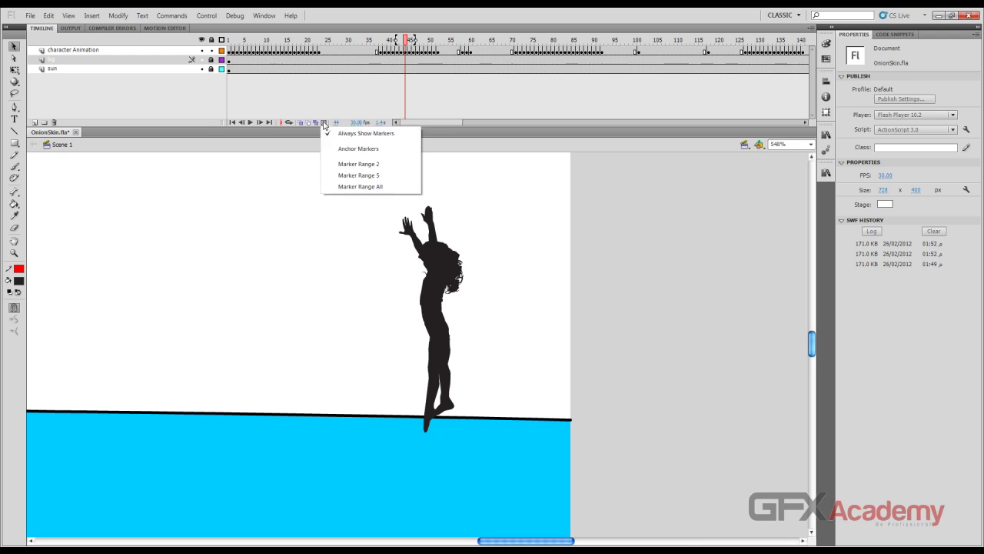
{"action": "left_click", "coordinate": [351, 171]}
{"action": "left_click", "coordinate": [324, 123]}
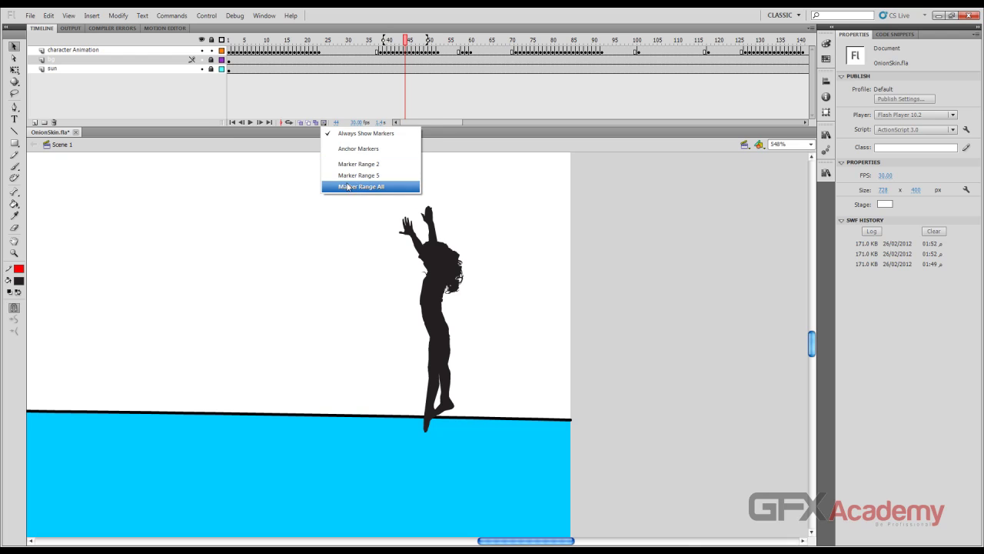
{"action": "left_click", "coordinate": [348, 187]}
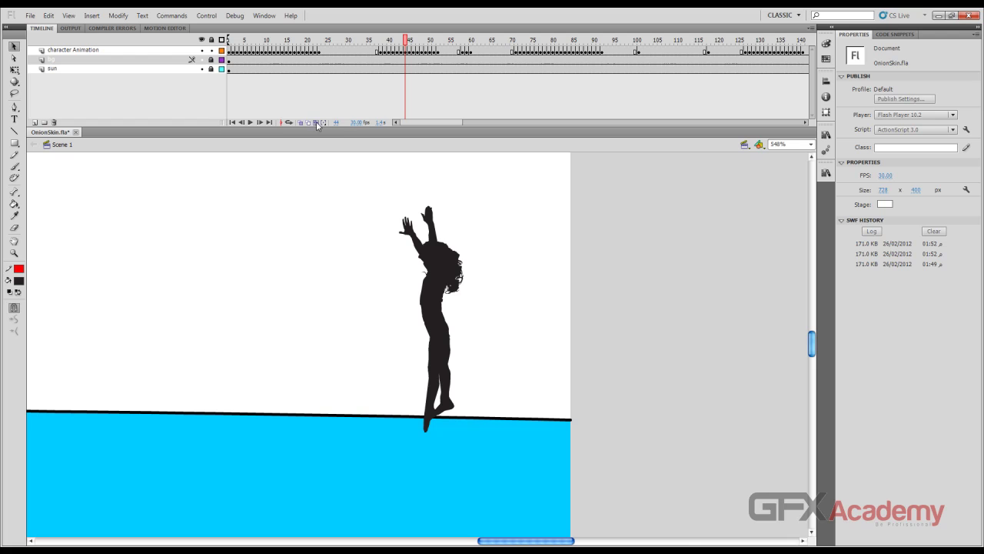
Step: With the playhead at frame 39, move the onion range's start marker to about frame 38 and turn off Always Show Markers
{"action": "left_click", "coordinate": [425, 42]}
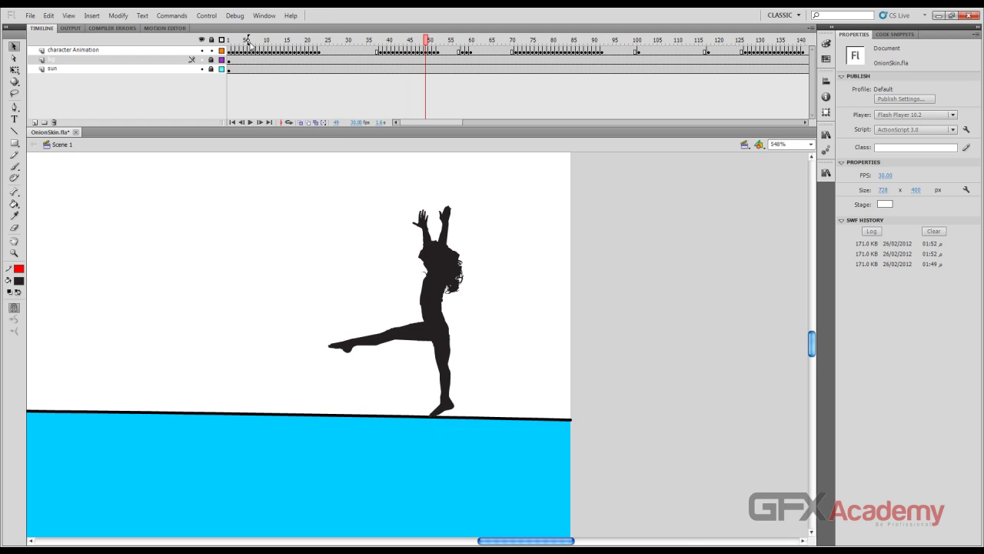
{"action": "left_click_drag", "start_coordinate": [326, 41], "coordinate": [386, 41]}
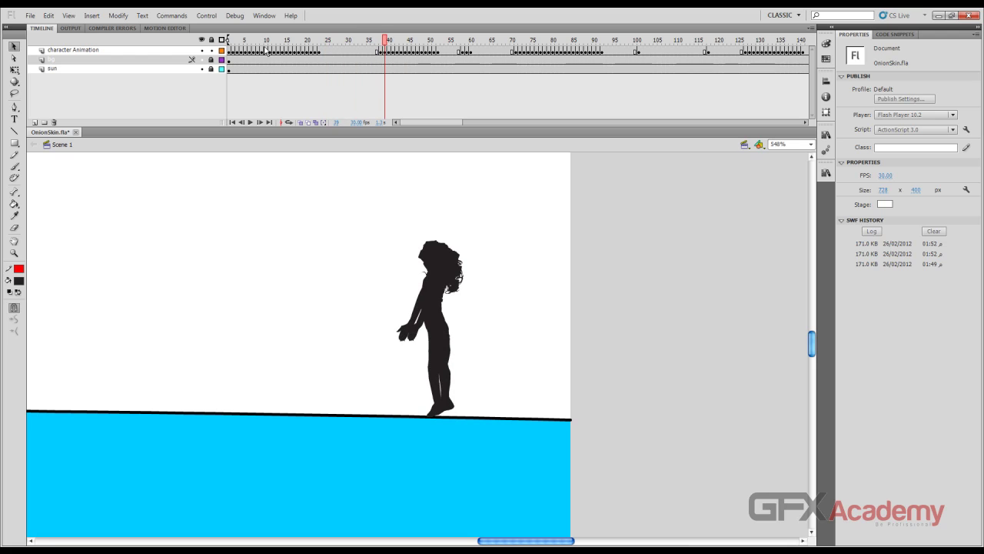
{"action": "left_click_drag", "start_coordinate": [228, 40], "coordinate": [379, 42]}
{"action": "left_click", "coordinate": [323, 122]}
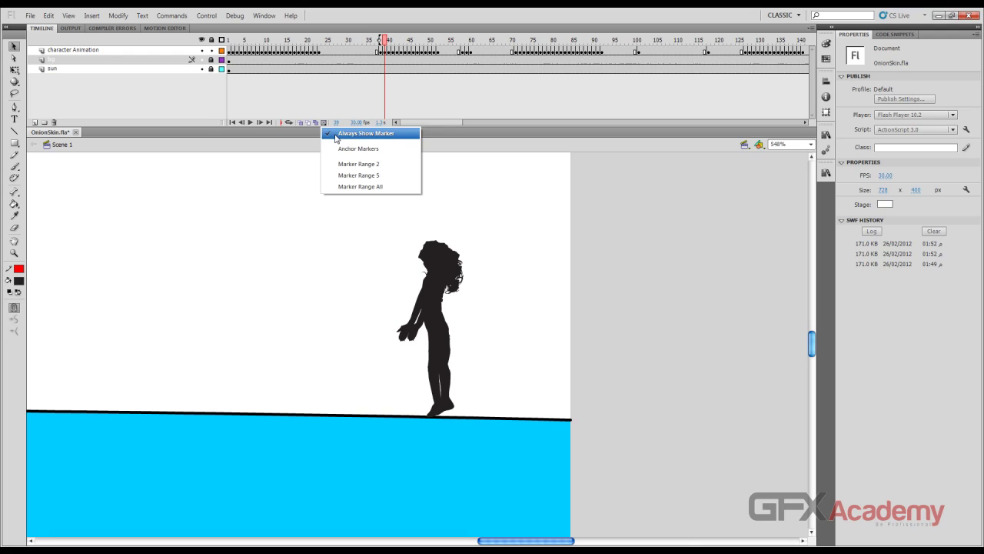
{"action": "left_click", "coordinate": [342, 134]}
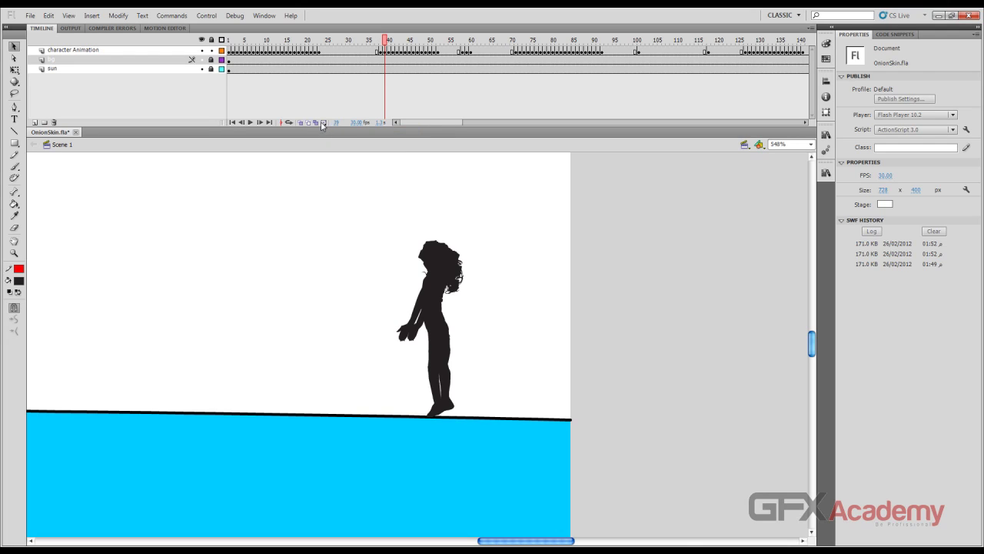
Step: Play about frames 37 to 52 in a loop, and turn Loop off and return the playhead to the first frame
{"action": "left_click", "coordinate": [289, 123]}
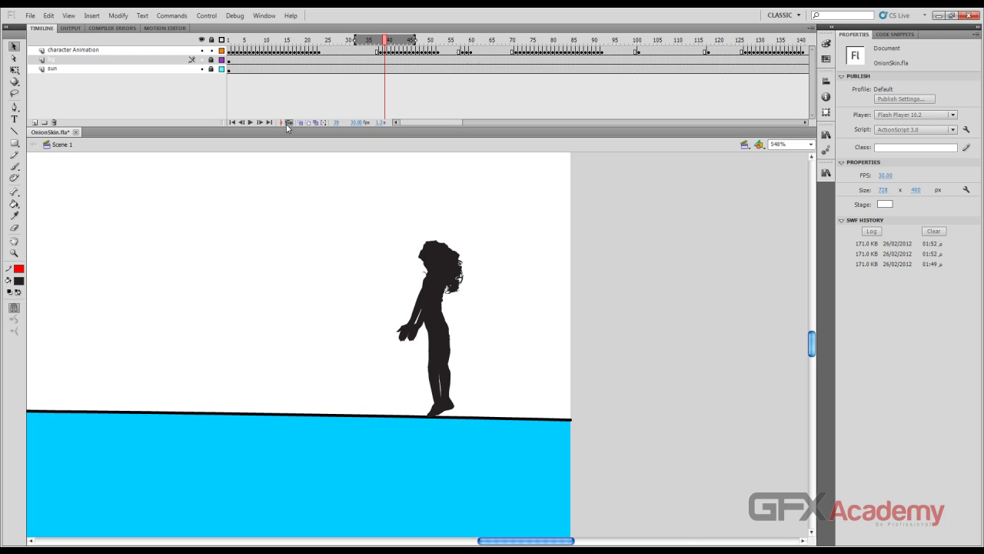
{"action": "left_click_drag", "start_coordinate": [415, 41], "coordinate": [441, 46]}
{"action": "left_click_drag", "start_coordinate": [354, 41], "coordinate": [361, 44]}
{"action": "left_click", "coordinate": [252, 123]}
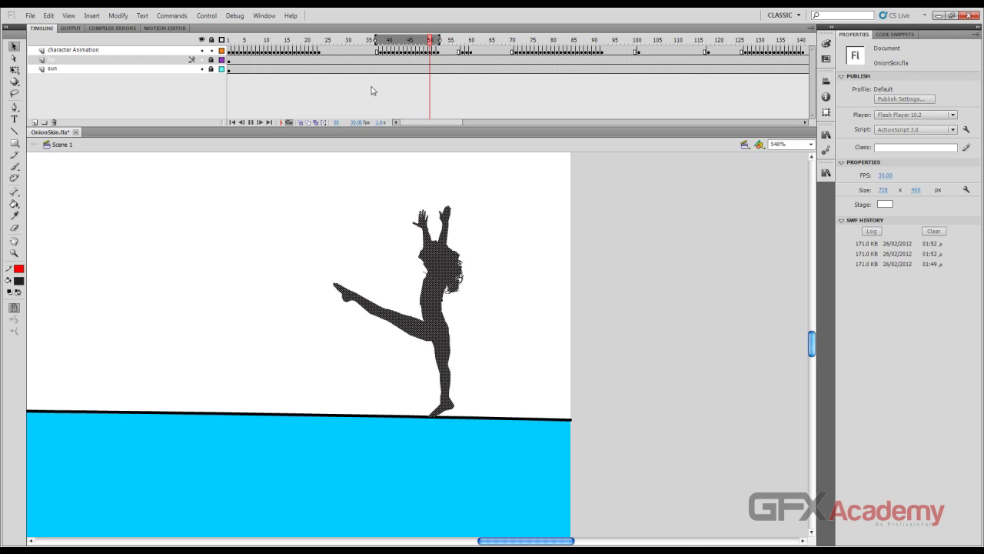
{"action": "left_click", "coordinate": [289, 123]}
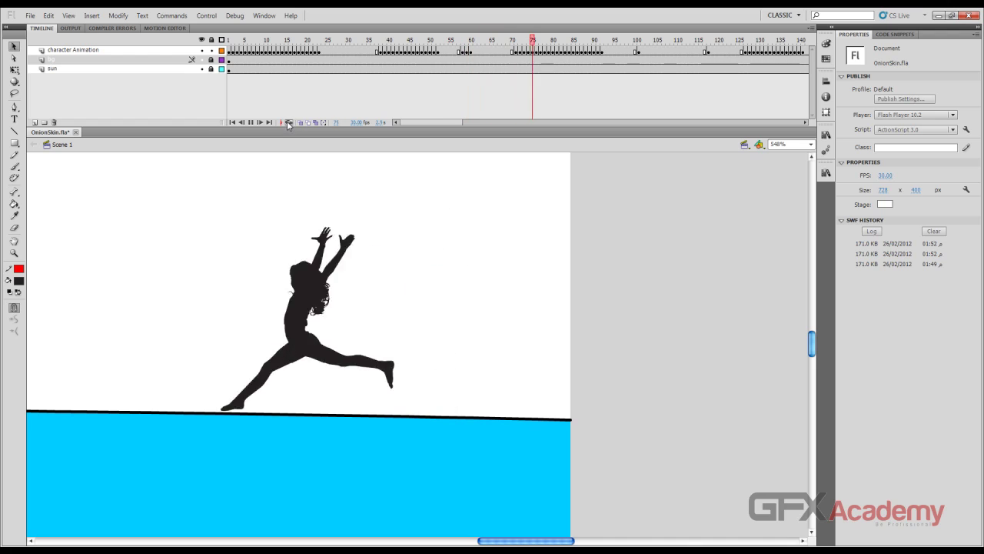
{"action": "left_click", "coordinate": [231, 122]}
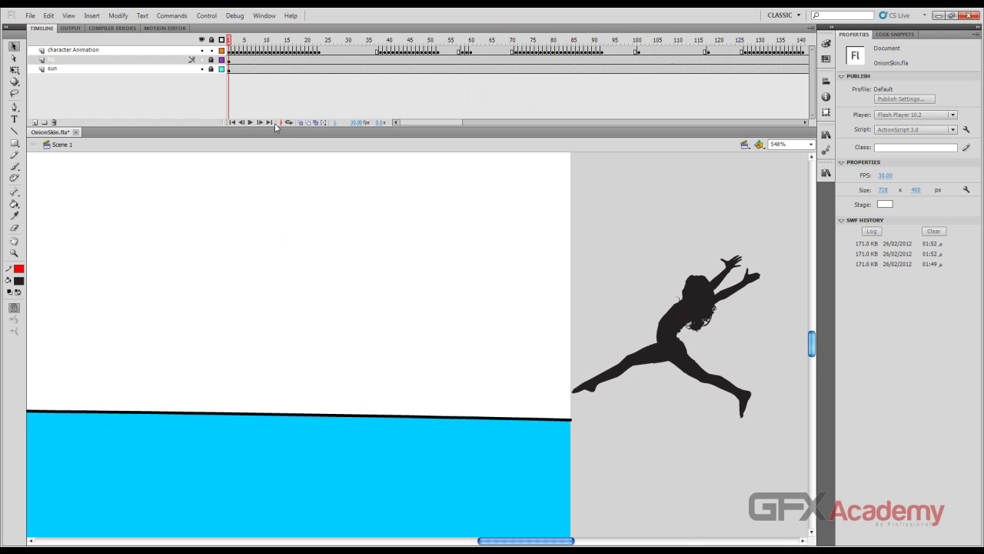
Step: Move the playhead to frame 30, and use the current frame number to jump to frames 20, 50 and 10
{"action": "left_click", "coordinate": [348, 41]}
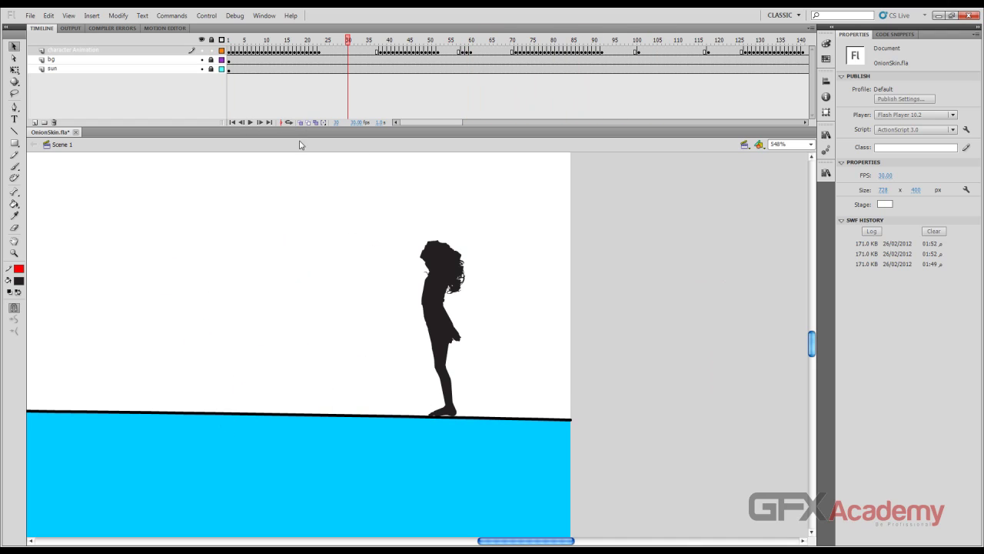
{"action": "left_click", "coordinate": [336, 124]}
{"action": "type", "text": "20"}
{"action": "key", "text": "Return"}
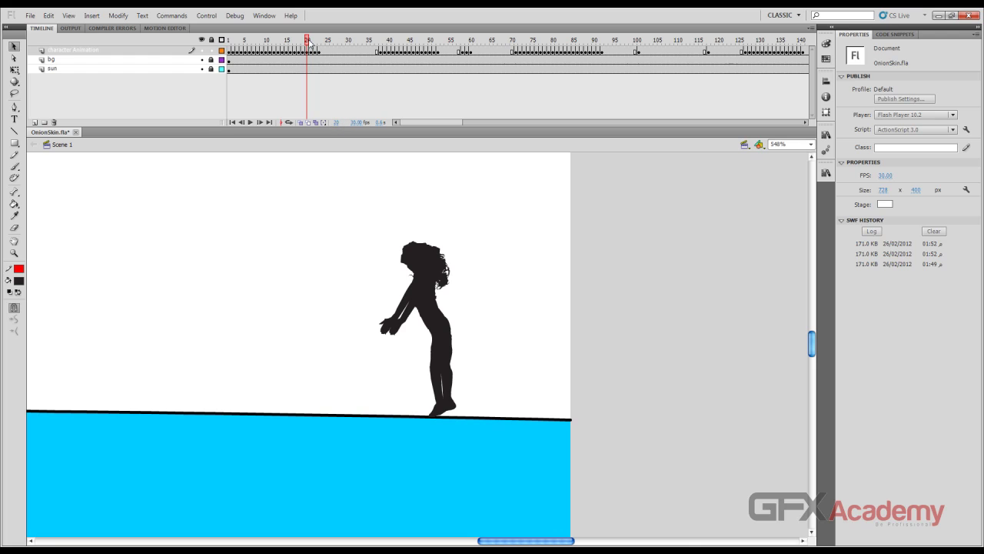
{"action": "left_click", "coordinate": [337, 122]}
{"action": "type", "text": "50"}
{"action": "key", "text": "Return"}
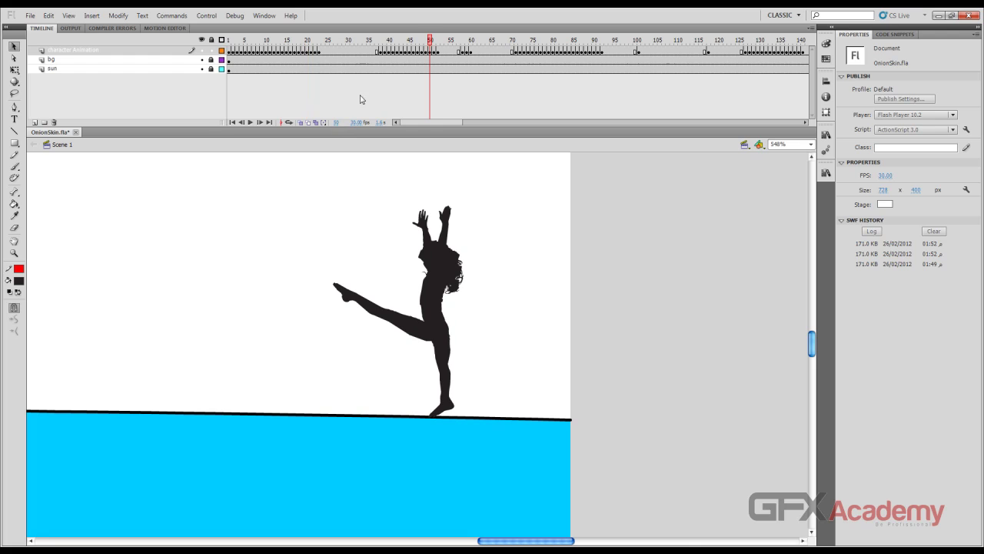
{"action": "left_click", "coordinate": [337, 123]}
{"action": "type", "text": "10"}
{"action": "key", "text": "Return"}
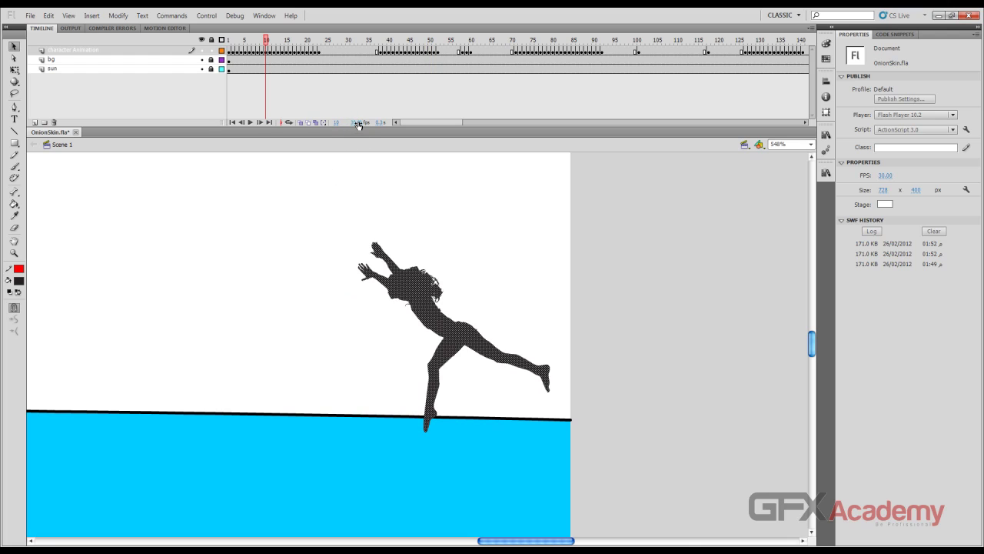
Step: Try changing the frame rate, deselect the character, and set the rate to 30 fps
{"action": "mouse_move", "coordinate": [357, 126]}
{"action": "left_mouse_down"}
{"action": "mouse_move", "coordinate": [339, 123]}
{"action": "mouse_move", "coordinate": [366, 125]}
{"action": "left_mouse_up"}
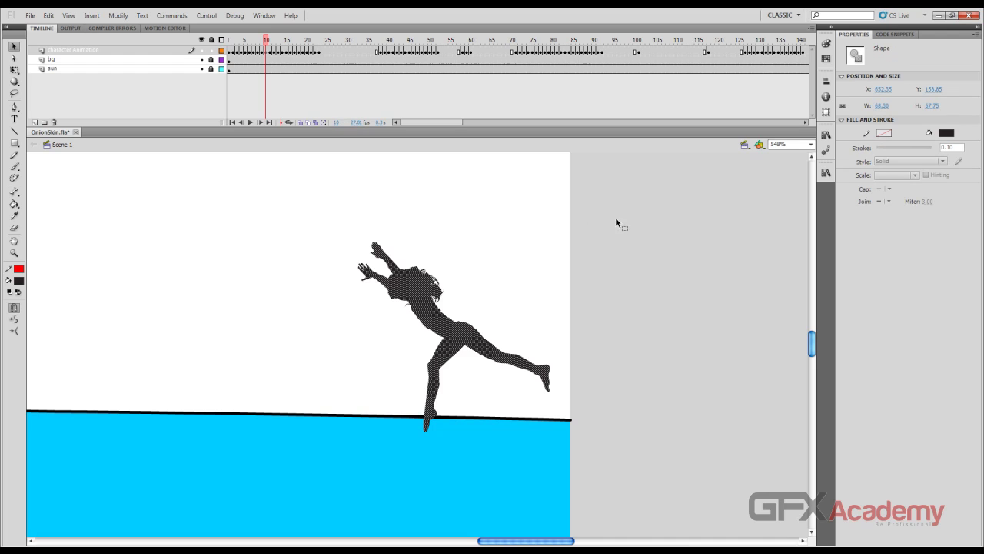
{"action": "left_click", "coordinate": [616, 220]}
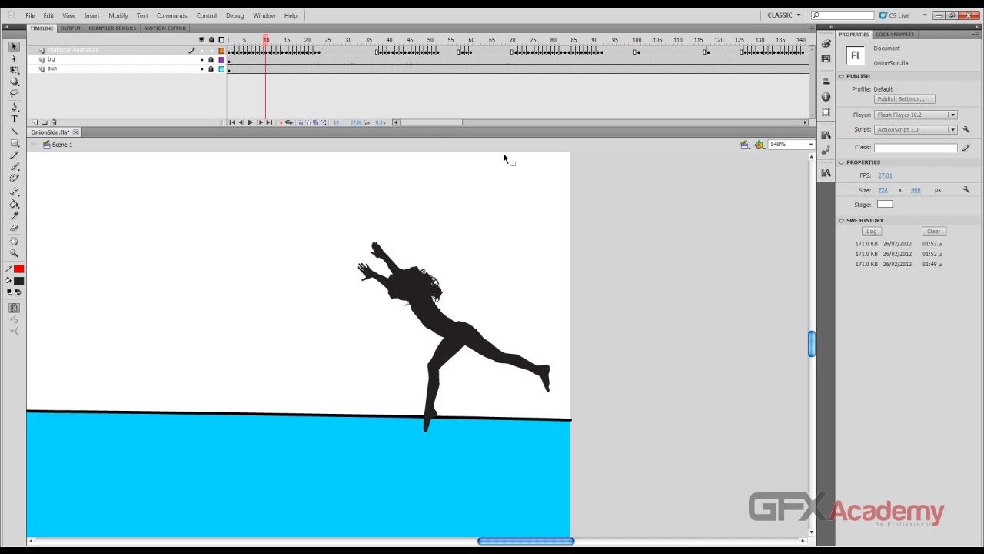
{"action": "left_click", "coordinate": [363, 124]}
{"action": "type", "text": "30"}
{"action": "key", "text": "Return"}
Step: Move the playhead to frame 30 and back to frame 25, and jump to an elapsed time of 3 seconds
{"action": "left_click_drag", "start_coordinate": [267, 41], "coordinate": [350, 50]}
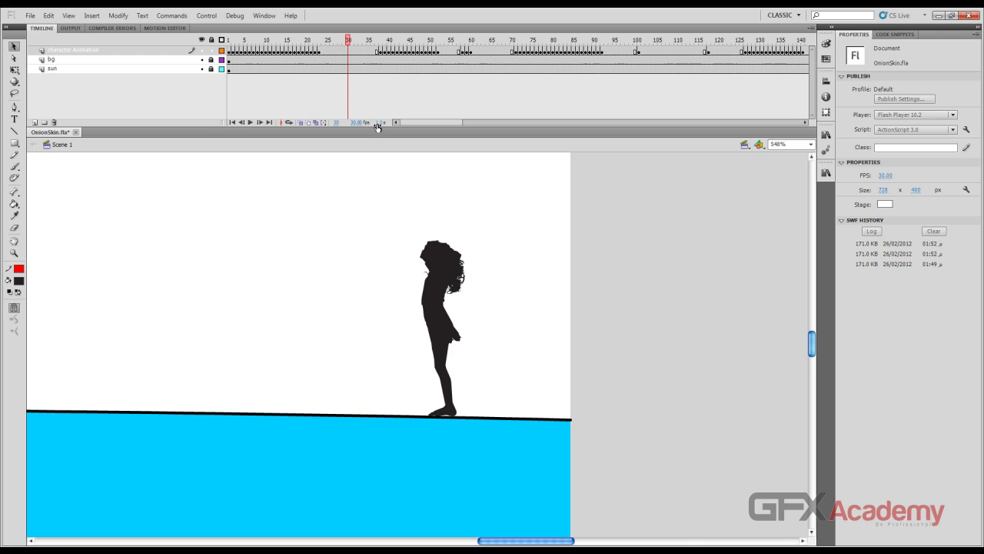
{"action": "left_click_drag", "start_coordinate": [348, 42], "coordinate": [328, 43]}
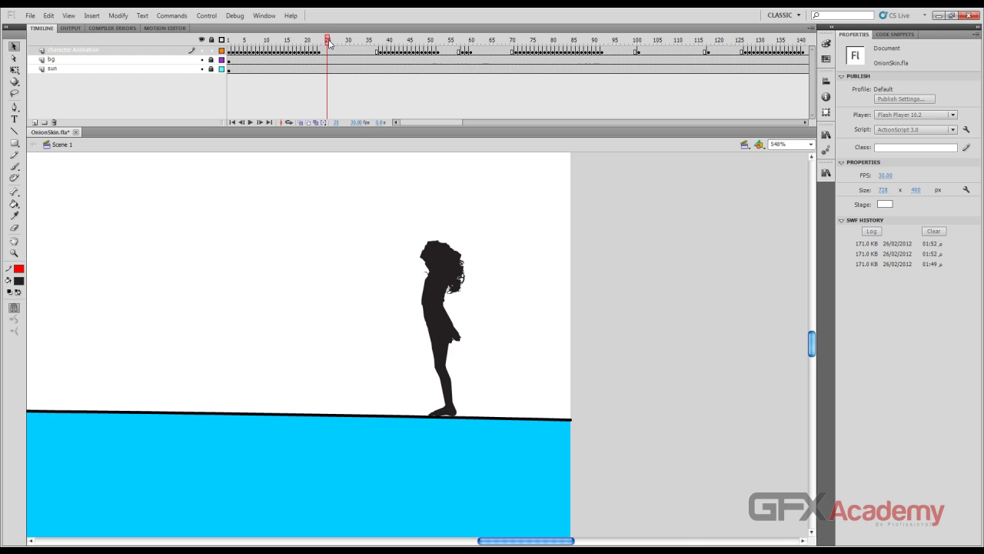
{"action": "left_click", "coordinate": [381, 123]}
{"action": "type", "text": "3"}
{"action": "key", "text": "Return"}
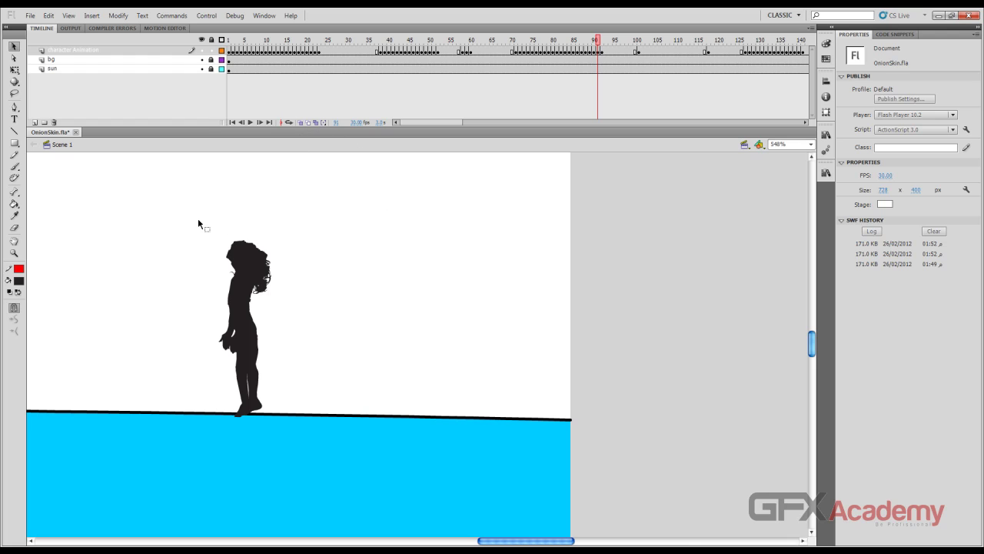
Step: Zoom the stage to Fit in Window to view the whole scene
{"action": "left_click_drag", "start_coordinate": [170, 216], "coordinate": [268, 229]}
{"action": "left_click", "coordinate": [811, 145]}
{"action": "left_click", "coordinate": [802, 156]}
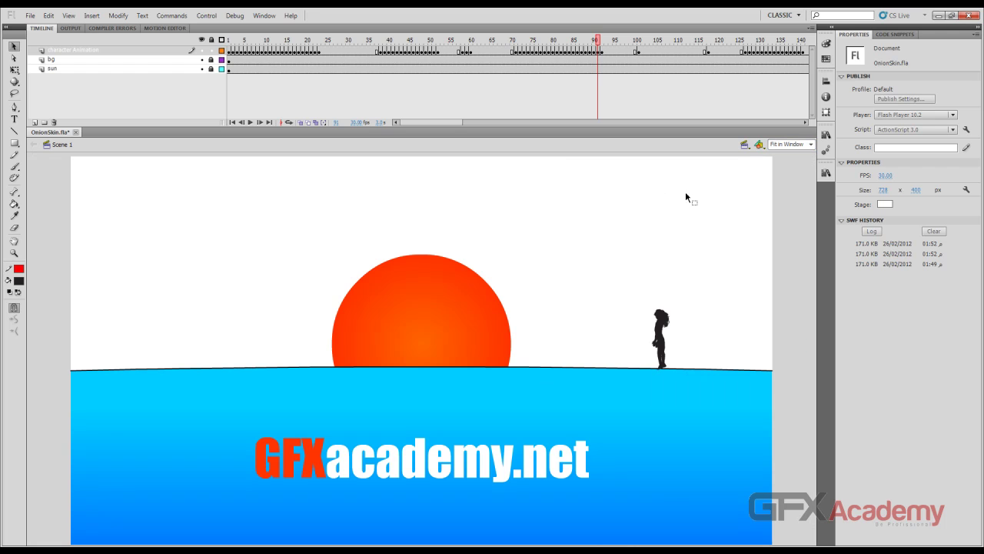